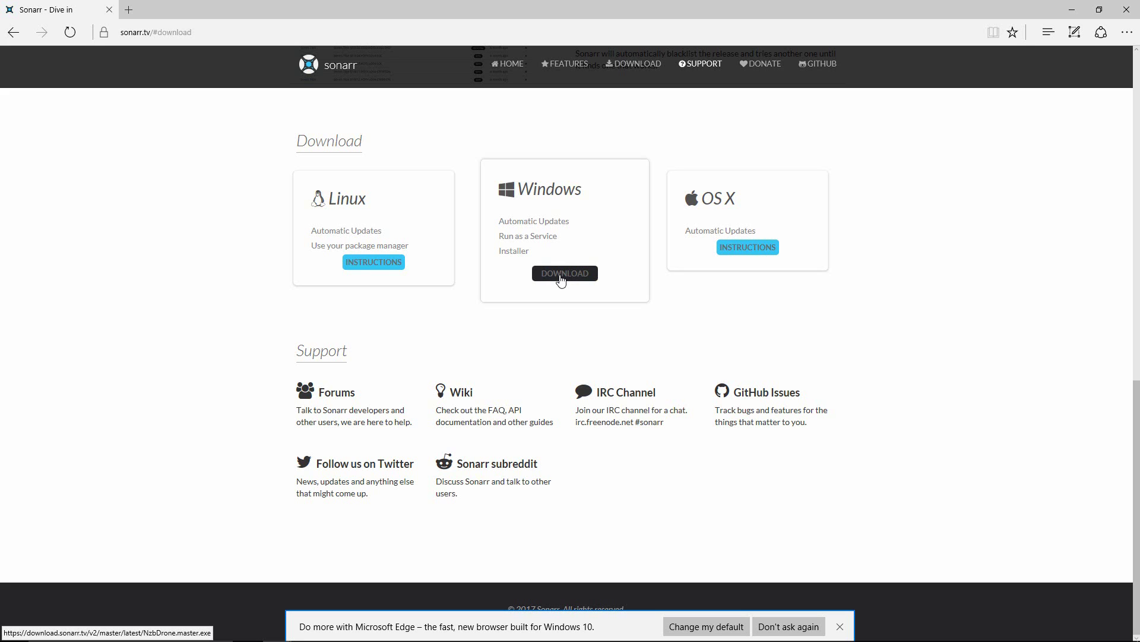
Step: Download and install Sonarr 2.0 as a Windows service, then close the finished setup wizard
{"action": "left_click", "coordinate": [561, 280]}
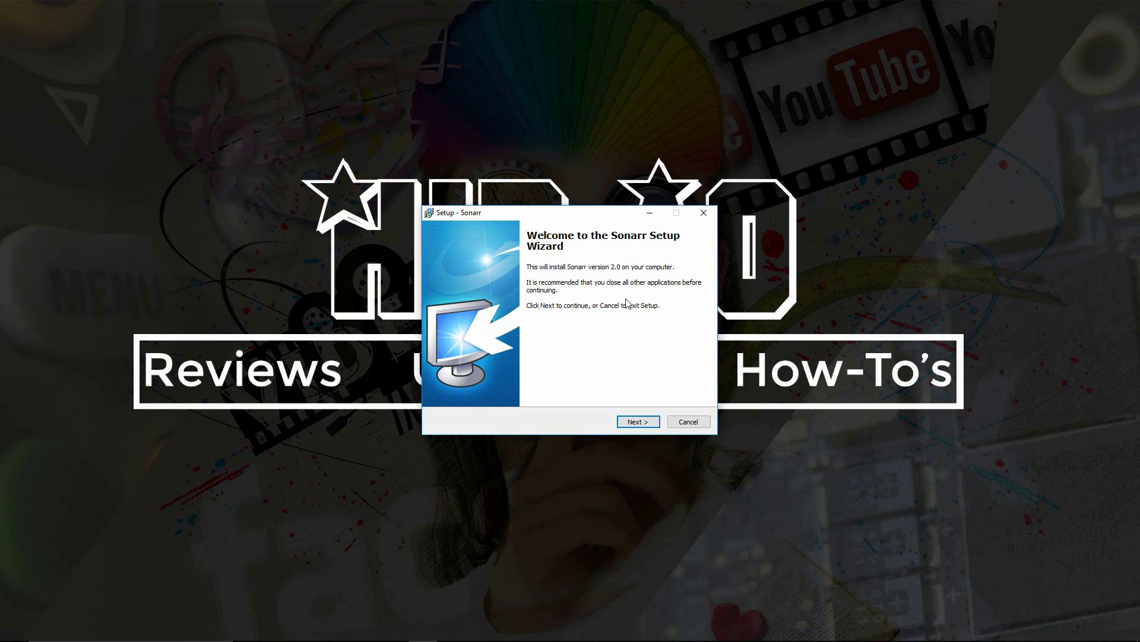
{"action": "left_click", "coordinate": [634, 424]}
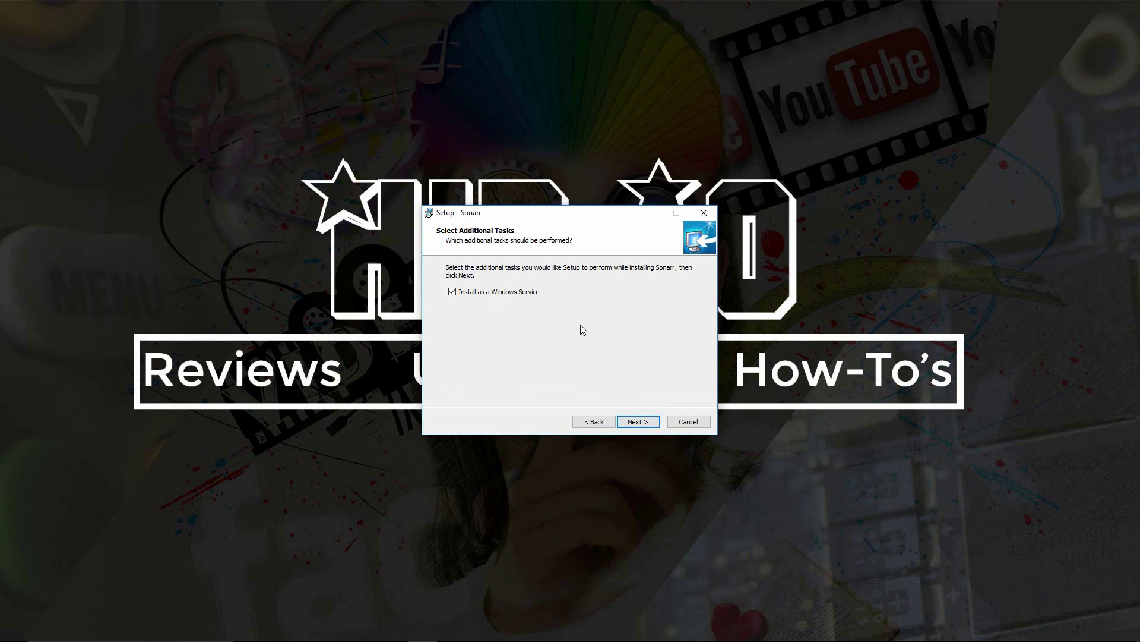
{"action": "left_click", "coordinate": [633, 423]}
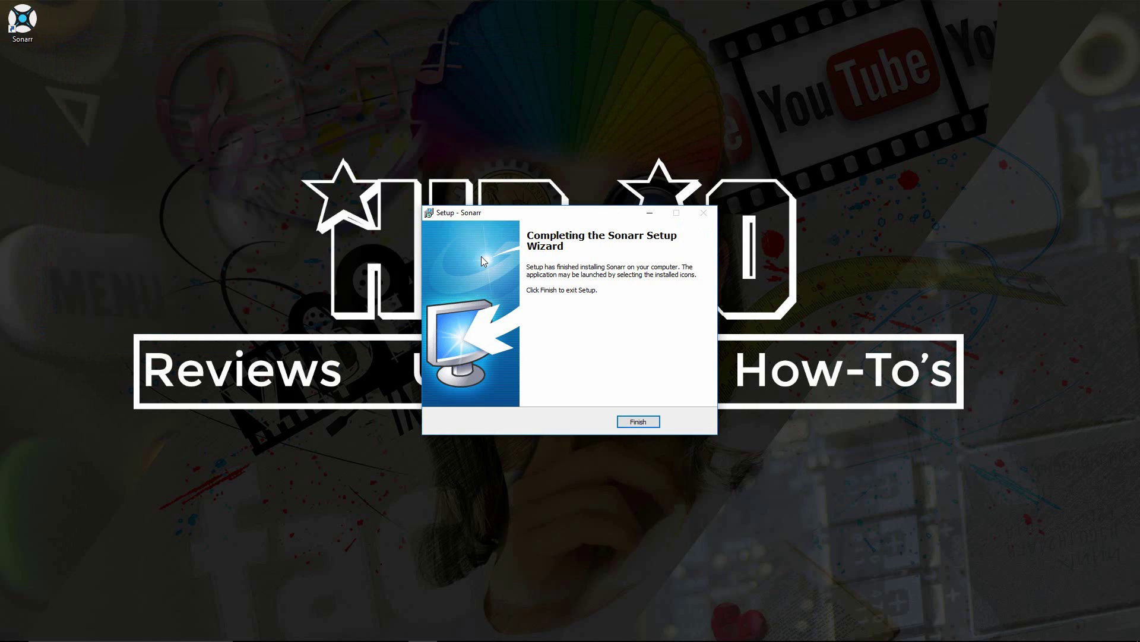
{"action": "left_click", "coordinate": [629, 423]}
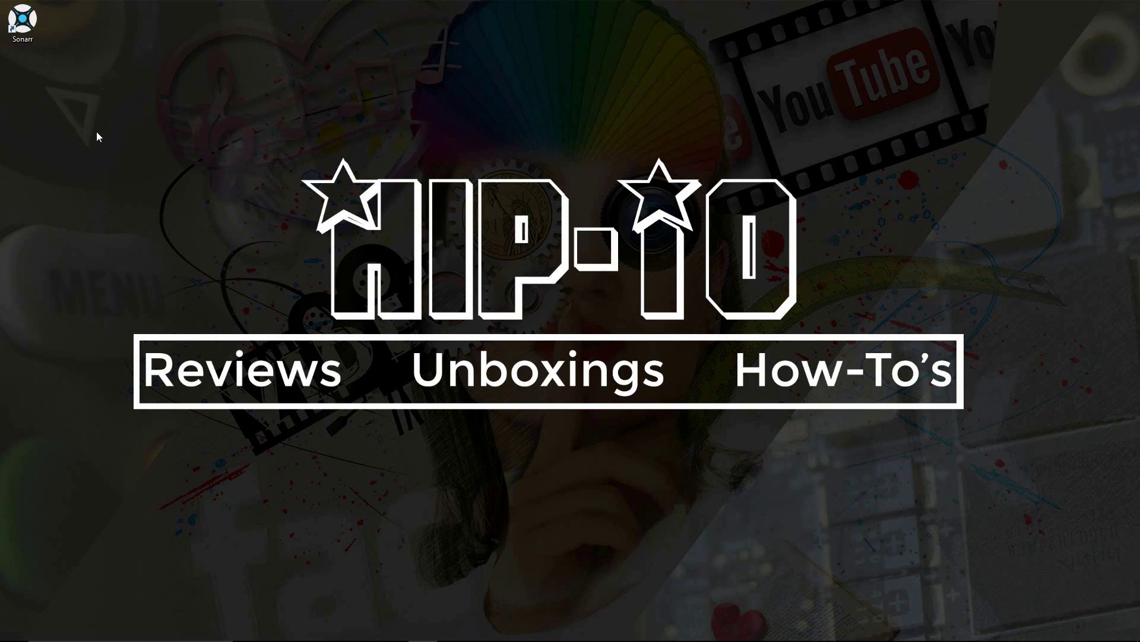
Step: Launch Sonarr from the desktop shortcut and look at the Series and Calendar pages
{"action": "double_click", "coordinate": [24, 22]}
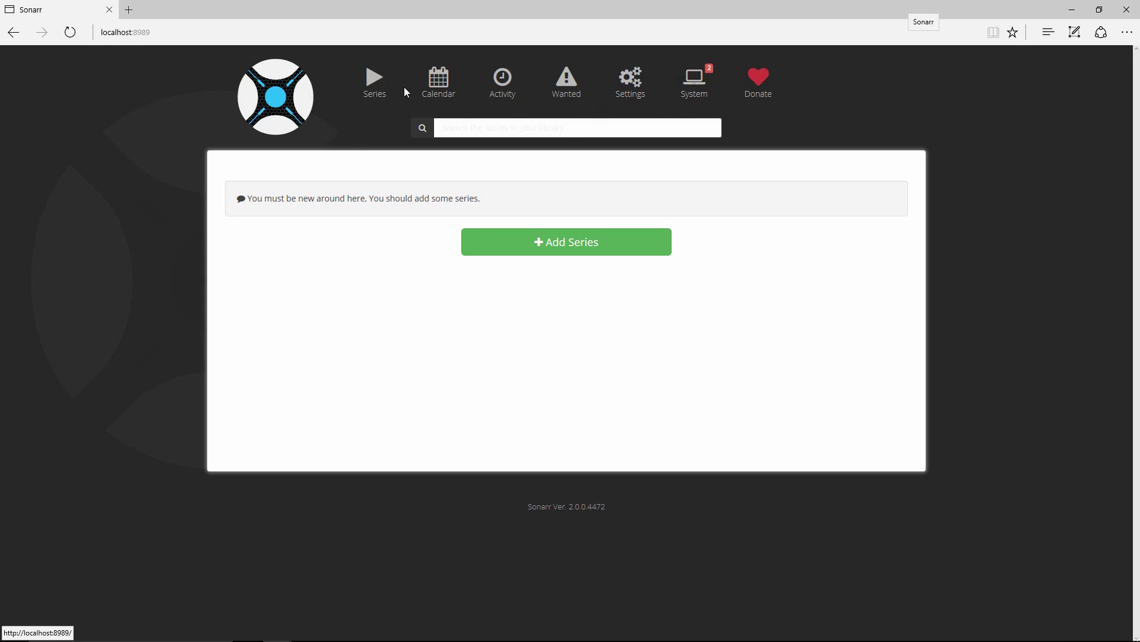
{"action": "left_click", "coordinate": [375, 82]}
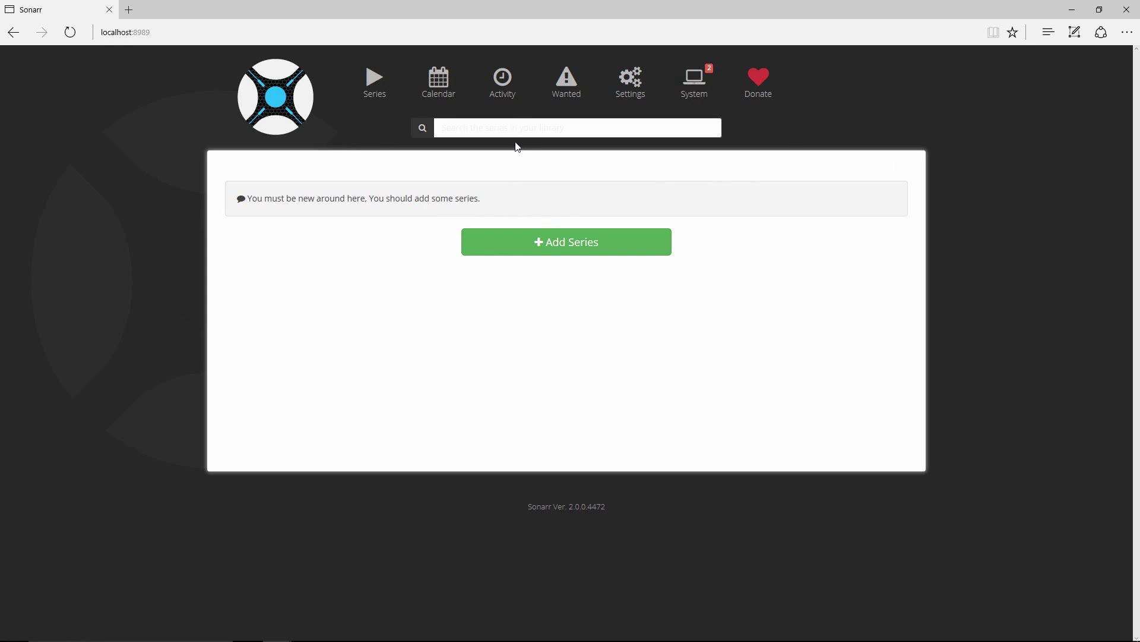
{"action": "left_click", "coordinate": [437, 88]}
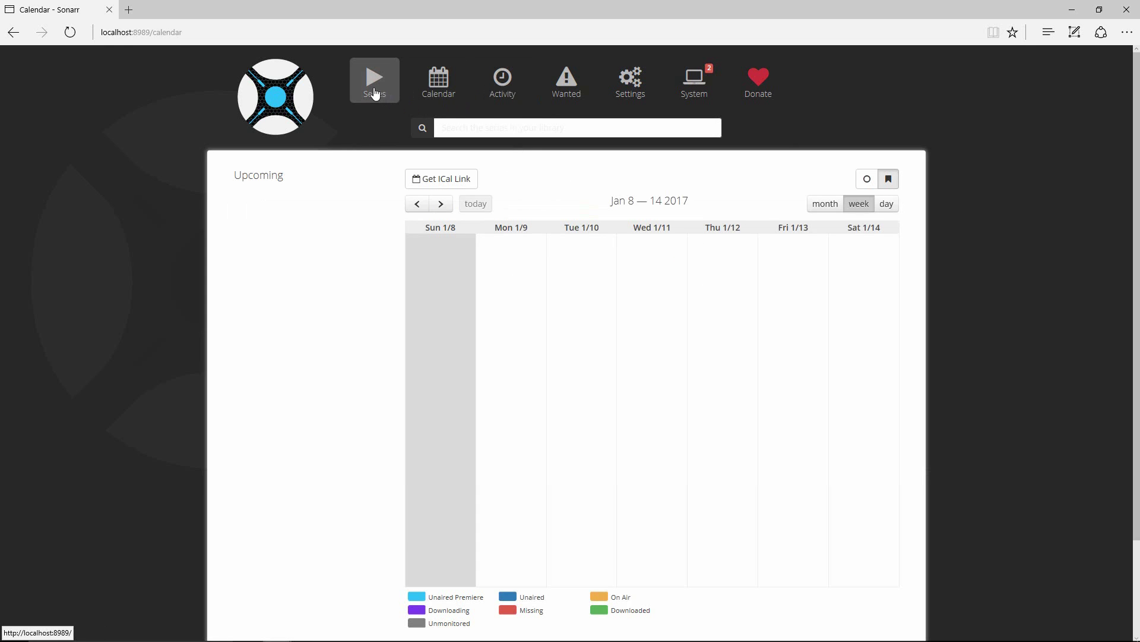
{"action": "left_click", "coordinate": [374, 88]}
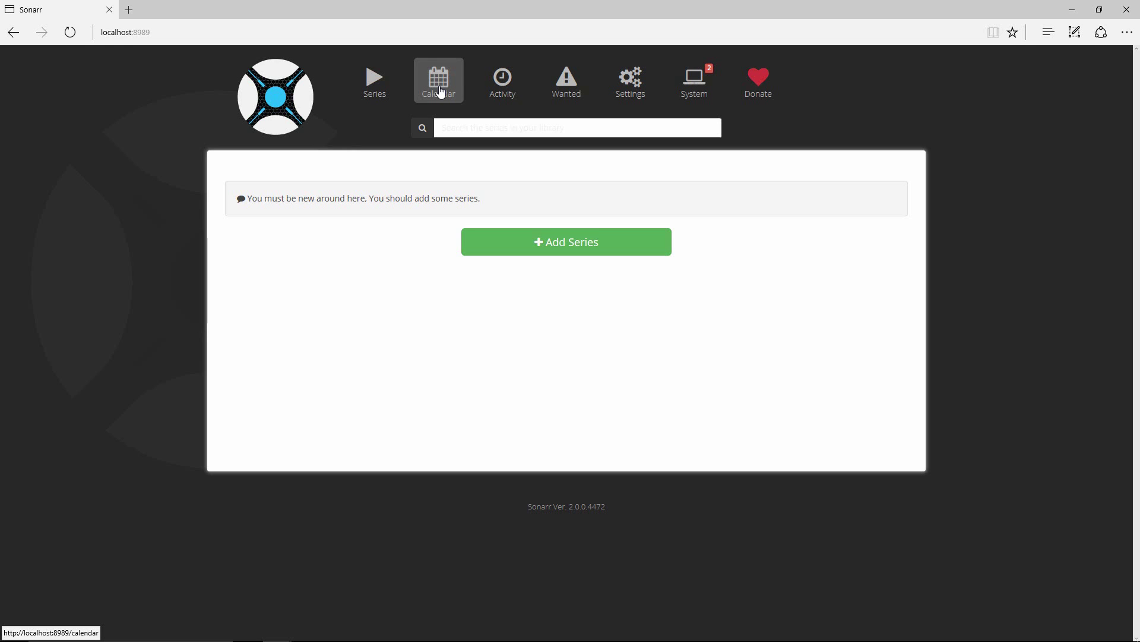
Step: Browse the Activity Queue, History and Blacklist tabs, then the Wanted missing-episodes list
{"action": "left_click", "coordinate": [507, 79]}
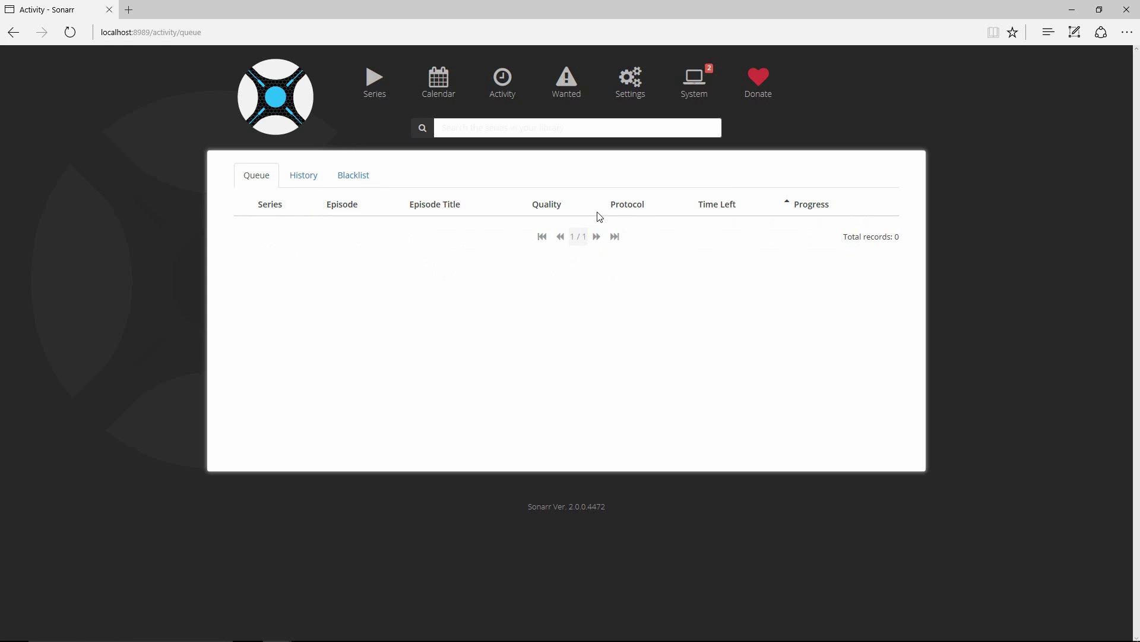
{"action": "left_click", "coordinate": [306, 180]}
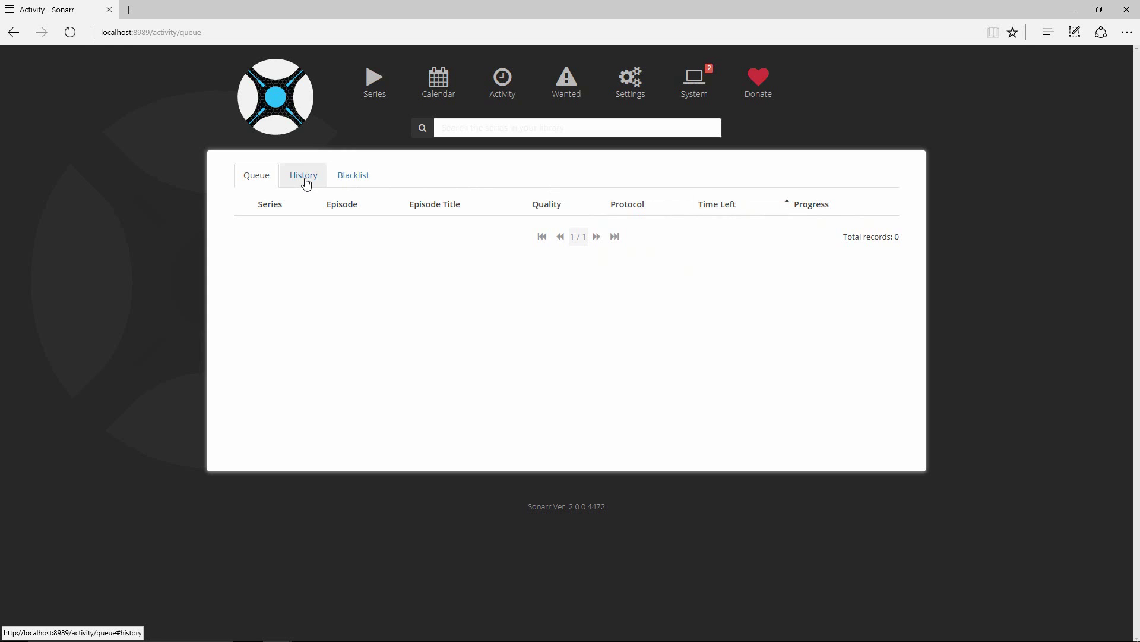
{"action": "left_click", "coordinate": [357, 180]}
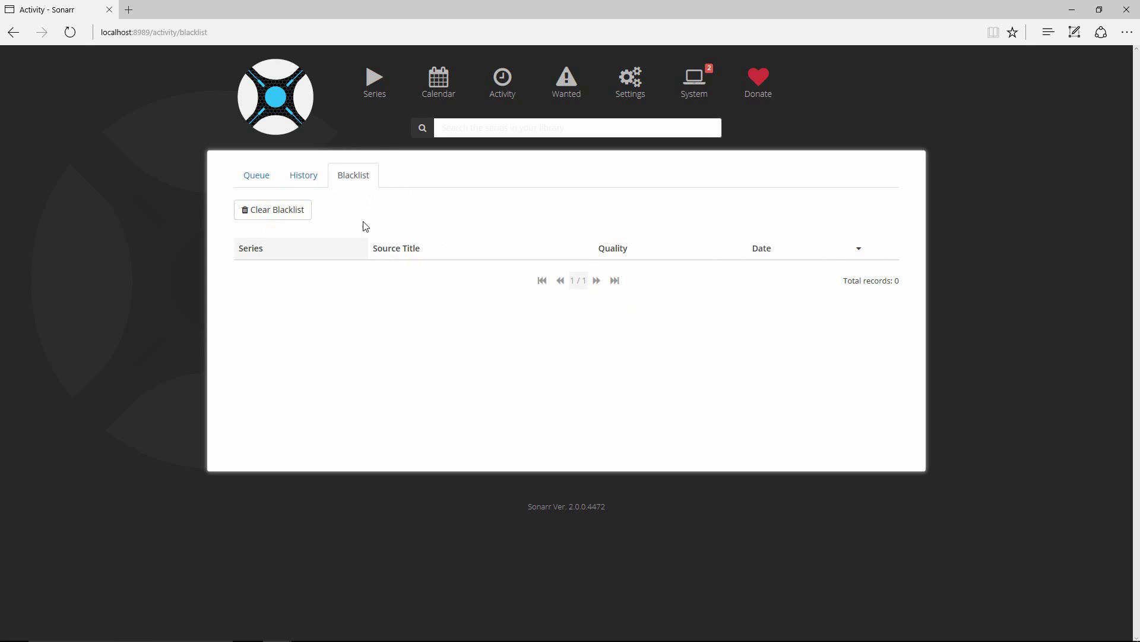
{"action": "left_click", "coordinate": [566, 80]}
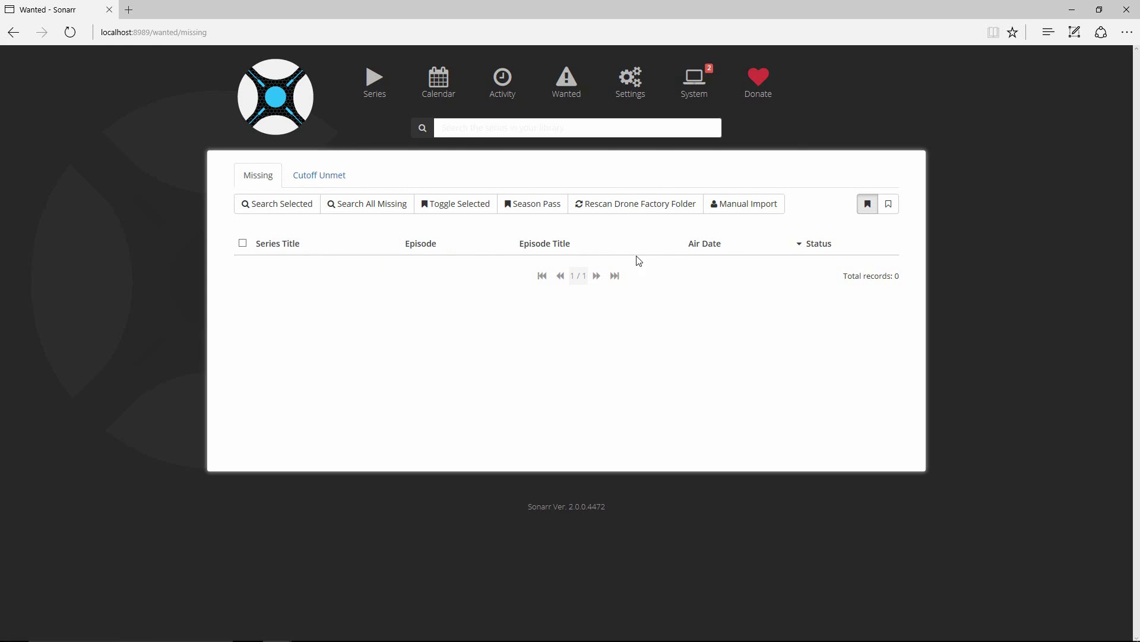
Step: In Media Management settings, set Rename Episodes to Yes and review the example file names
{"action": "left_click", "coordinate": [628, 91]}
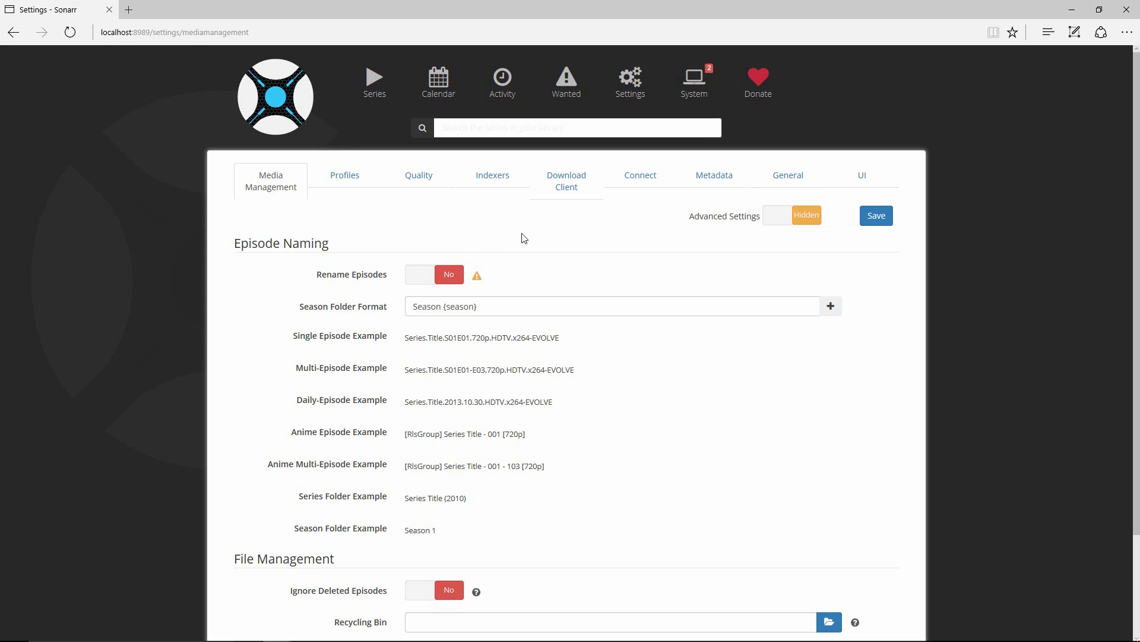
{"action": "left_click", "coordinate": [446, 274]}
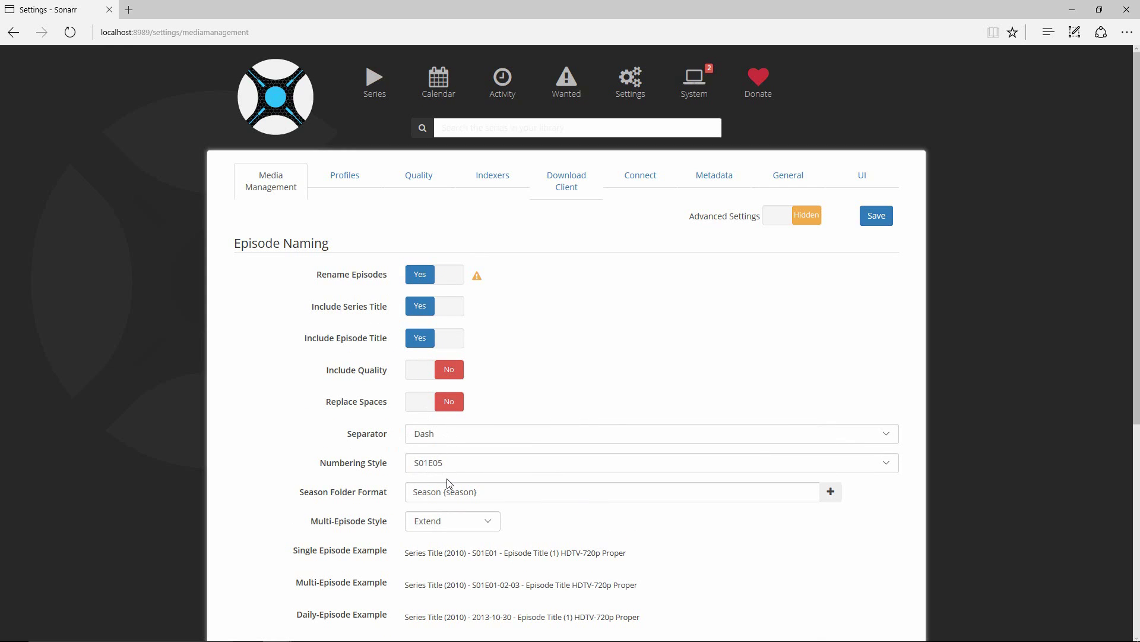
{"action": "scroll", "coordinate": [449, 483], "scroll_direction": "down", "scroll_amount": 2}
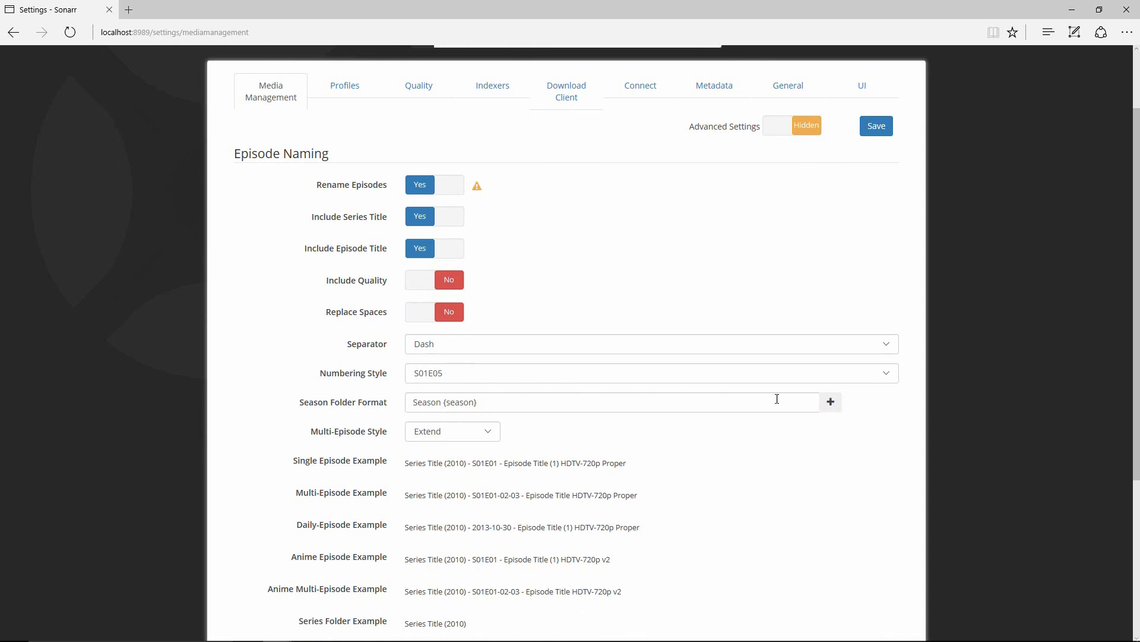
{"action": "left_click", "coordinate": [831, 404]}
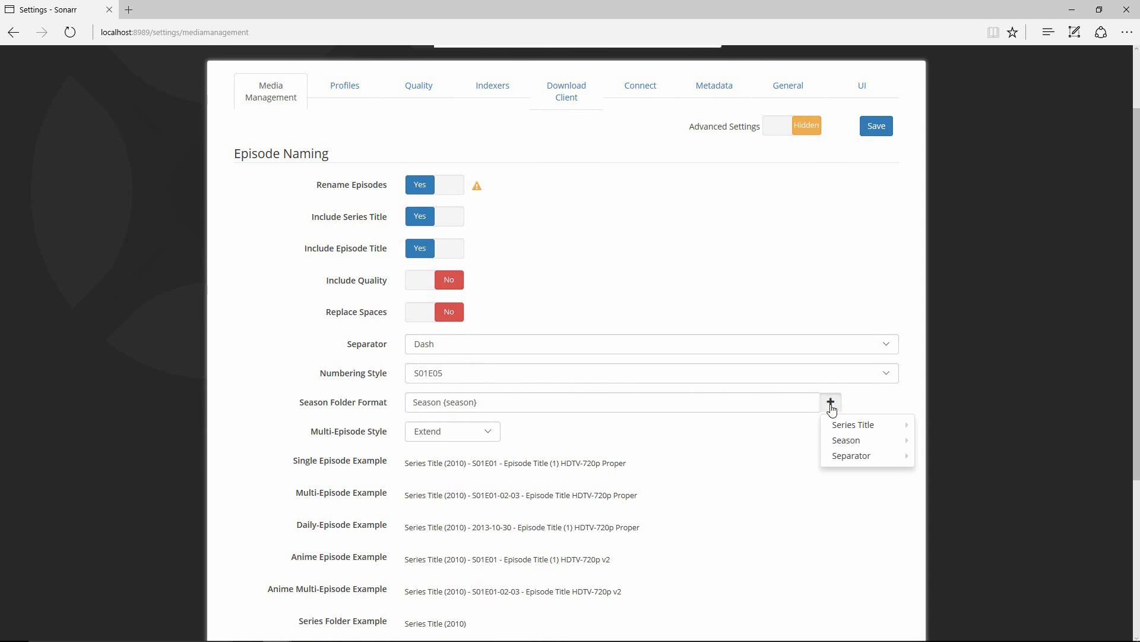
{"action": "mouse_move", "coordinate": [836, 424]}
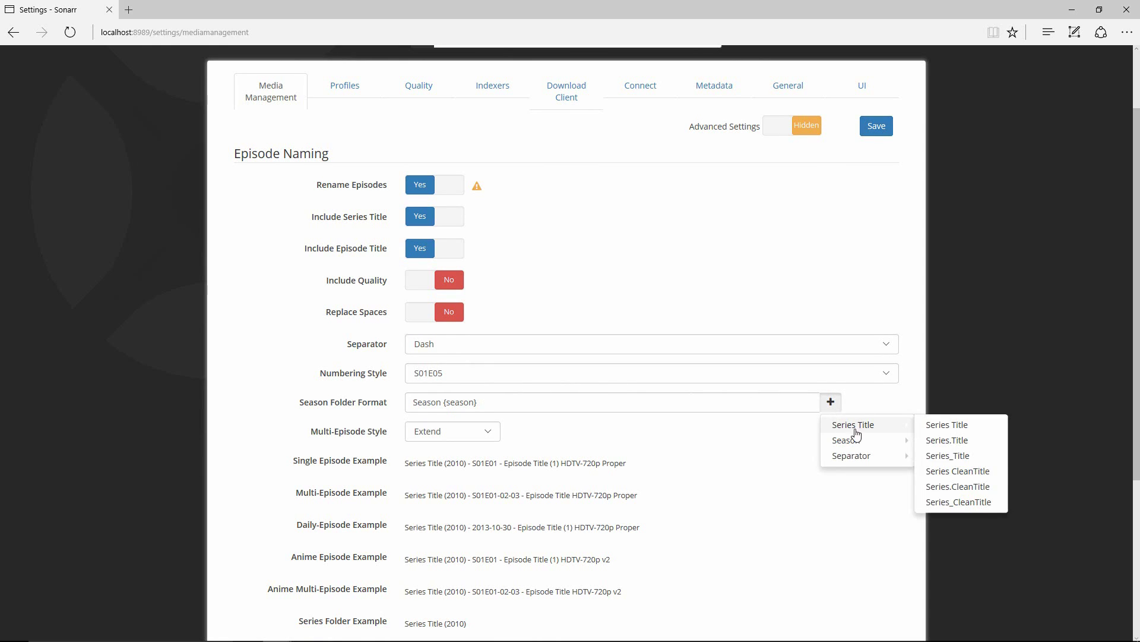
{"action": "mouse_move", "coordinate": [852, 446]}
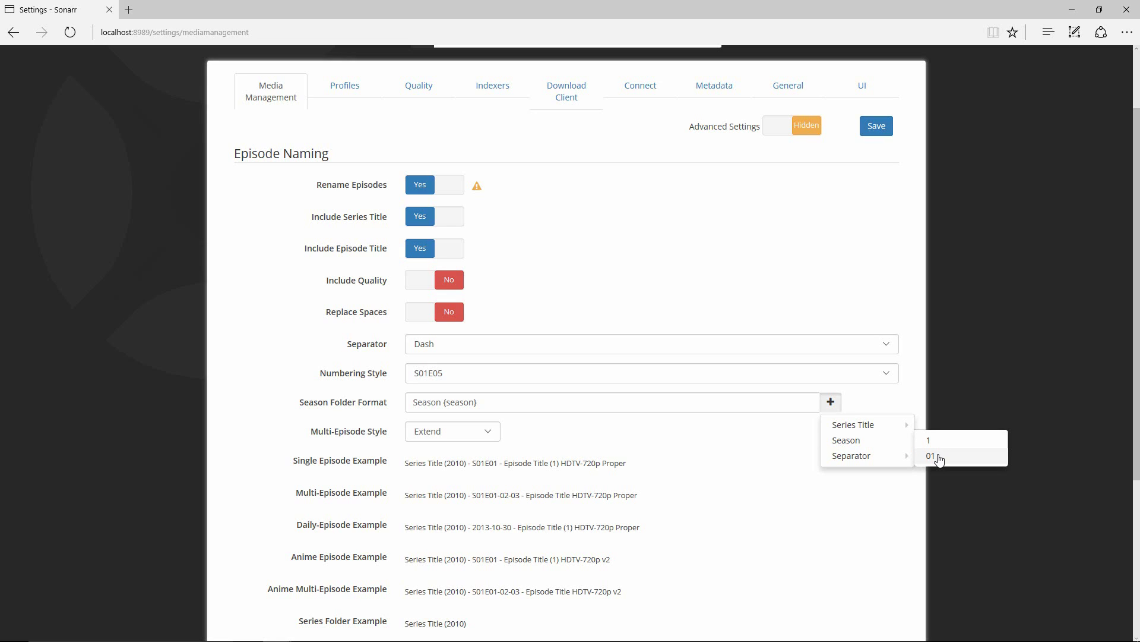
{"action": "mouse_move", "coordinate": [885, 457]}
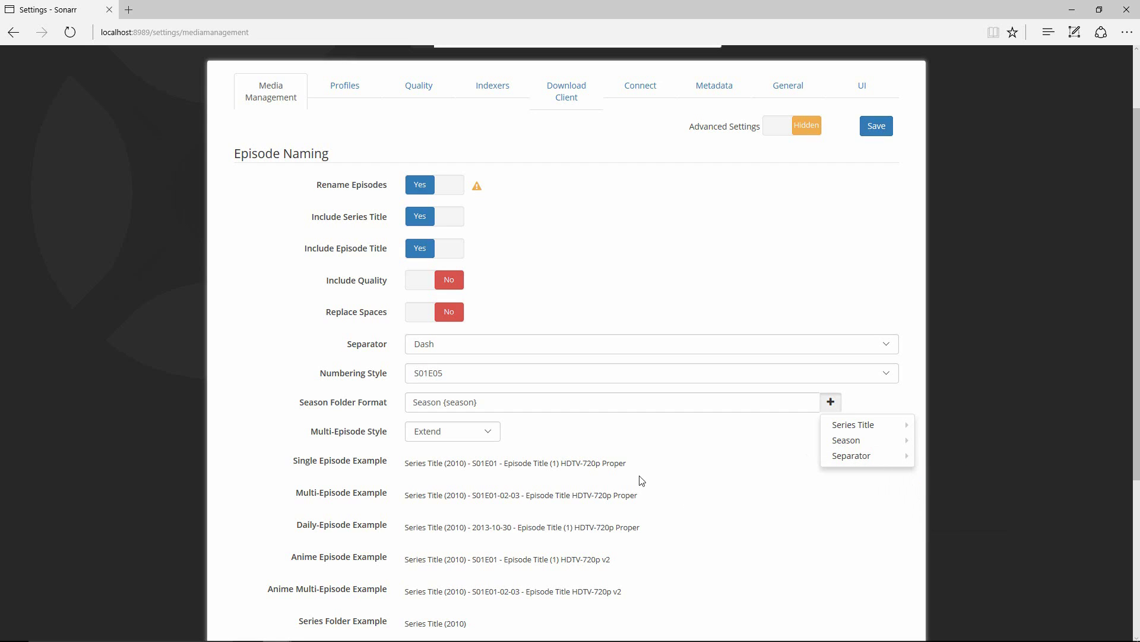
{"action": "left_click", "coordinate": [409, 464]}
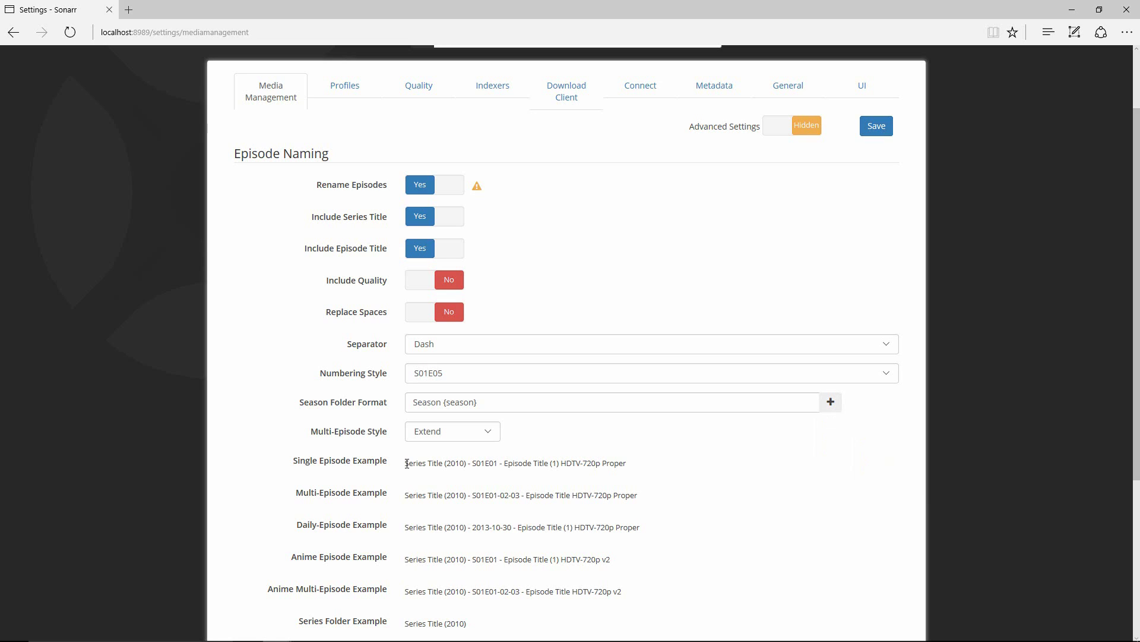
{"action": "left_click_drag", "start_coordinate": [408, 464], "coordinate": [502, 468]}
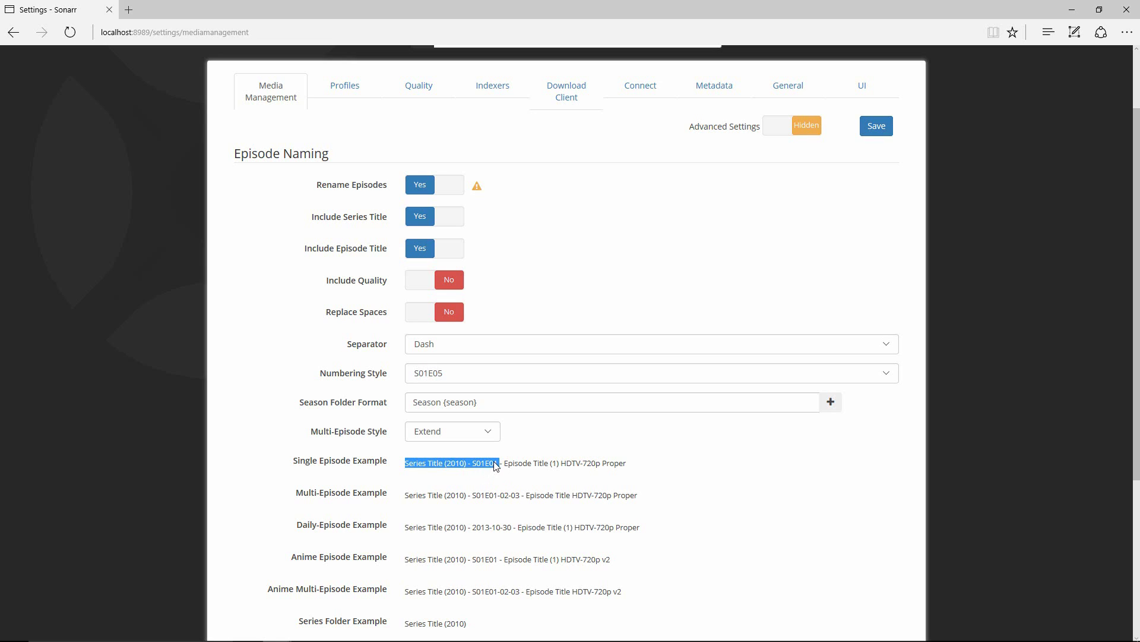
{"action": "left_click_drag", "start_coordinate": [505, 464], "coordinate": [645, 469]}
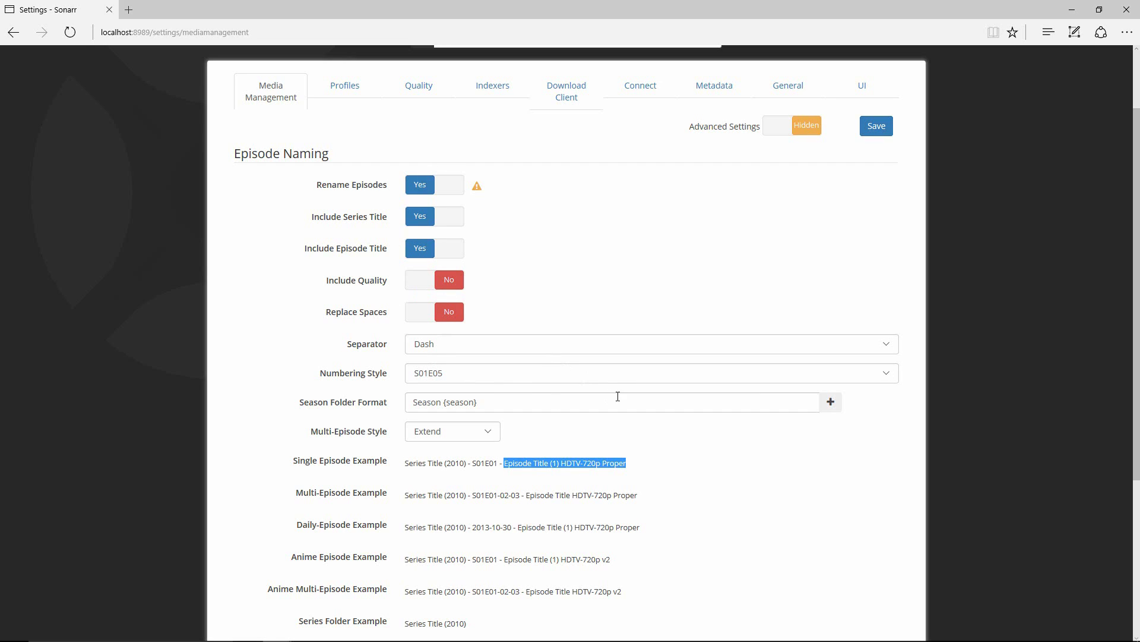
{"action": "scroll", "coordinate": [619, 403], "scroll_direction": "down", "scroll_amount": 3}
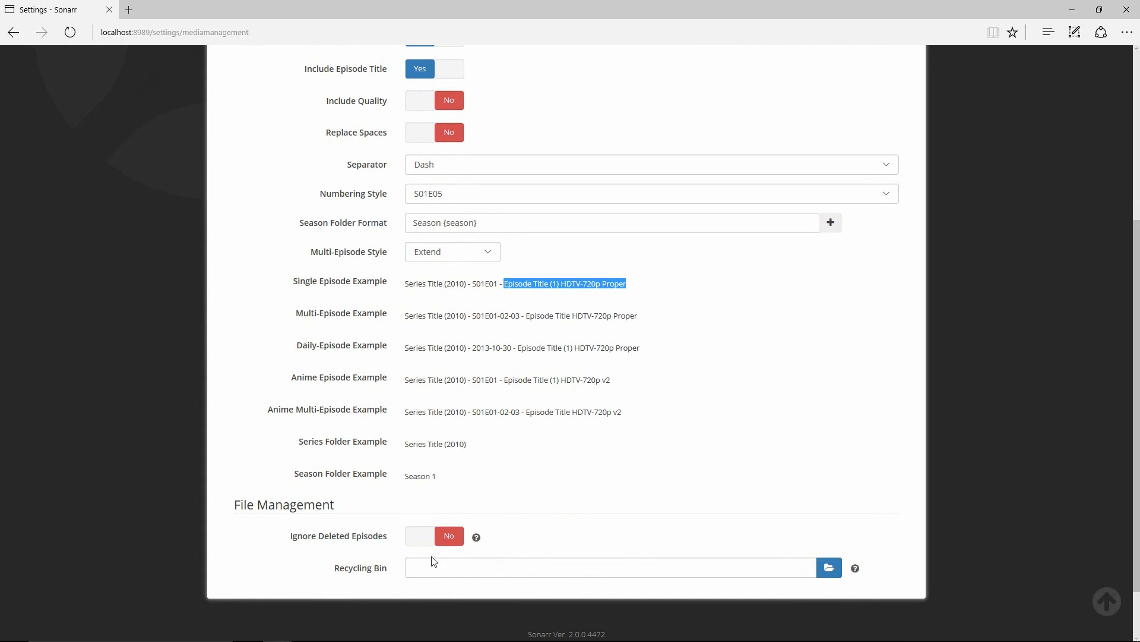
{"action": "scroll", "coordinate": [457, 511], "scroll_direction": "up", "scroll_amount": 5}
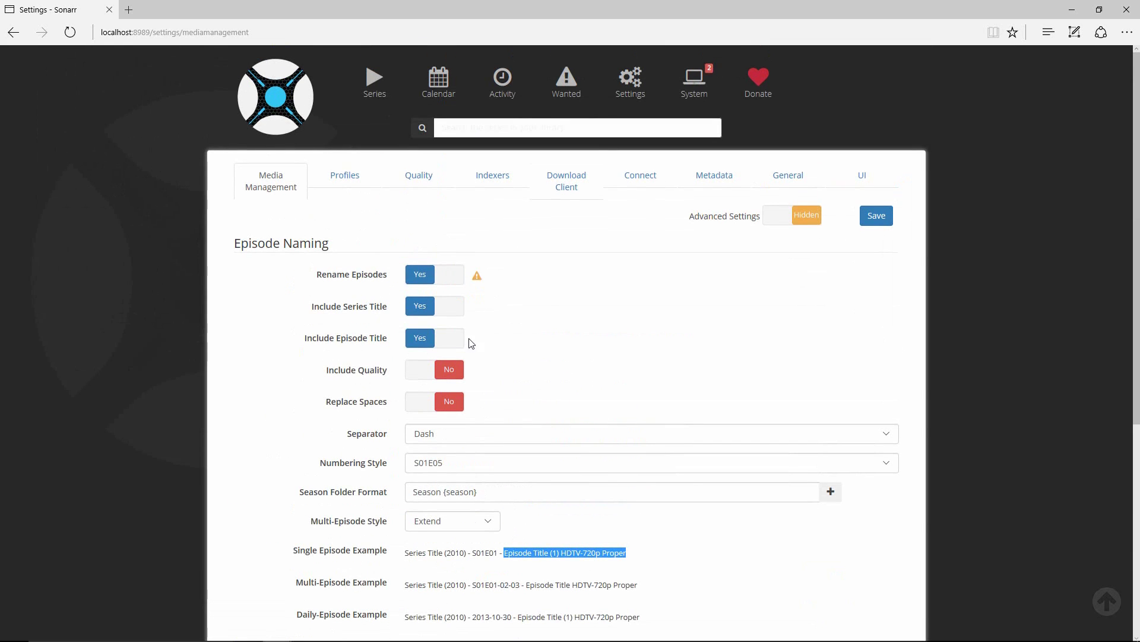
Step: Open the Profiles settings page listing the Any, SD, HD and Ultra-HD quality profiles
{"action": "left_click", "coordinate": [354, 180]}
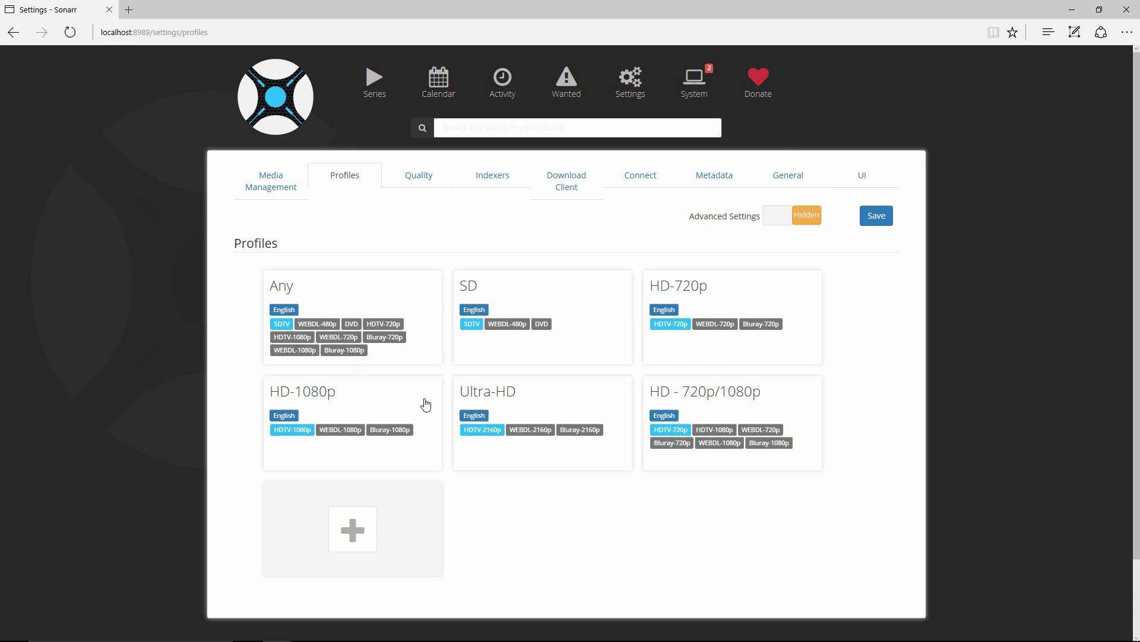
Step: In Quality Definitions, drag the HDTV-720p size limit down to about 1.40–3.09 GB per 60-minute episode
{"action": "left_click", "coordinate": [423, 173]}
{"action": "scroll", "coordinate": [425, 194], "scroll_direction": "down", "scroll_amount": 2}
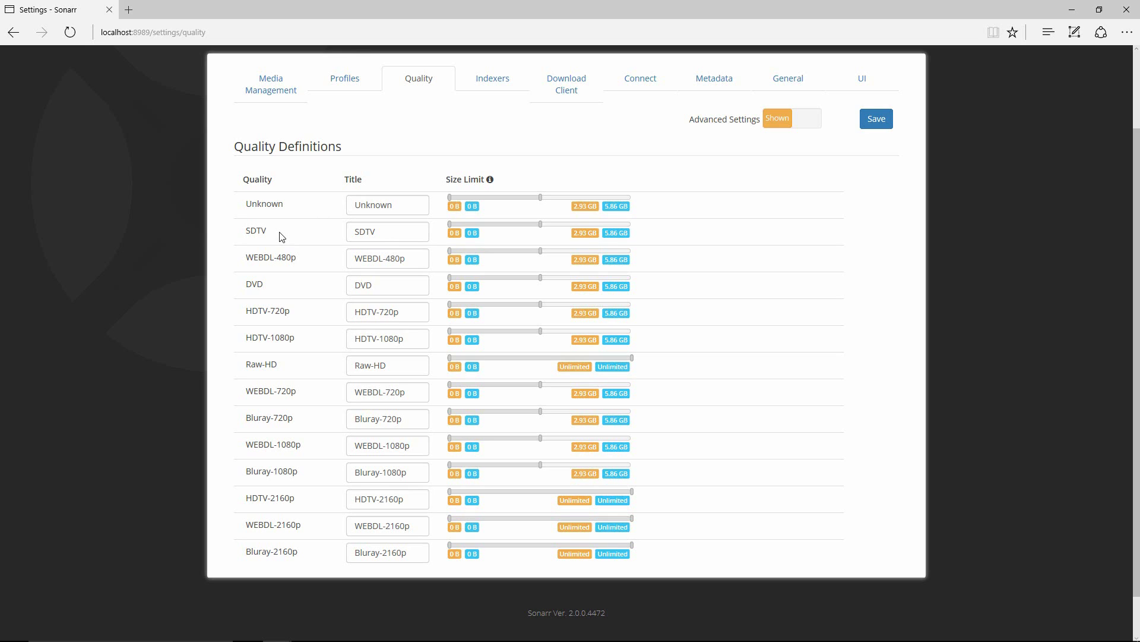
{"action": "left_click_drag", "start_coordinate": [245, 312], "coordinate": [292, 310]}
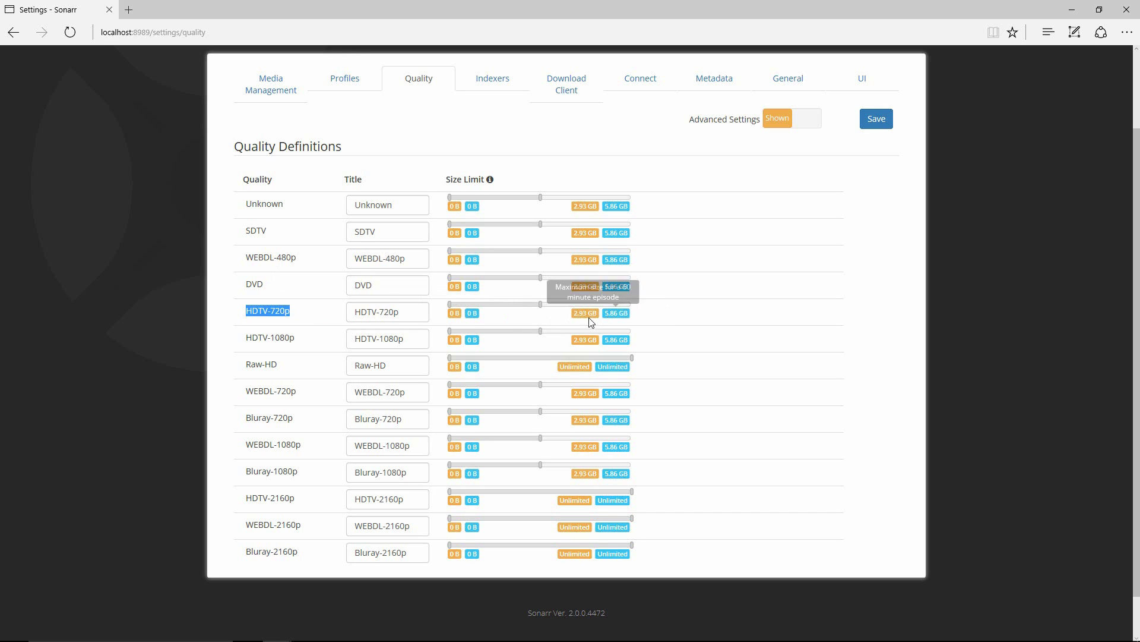
{"action": "mouse_move", "coordinate": [454, 318]}
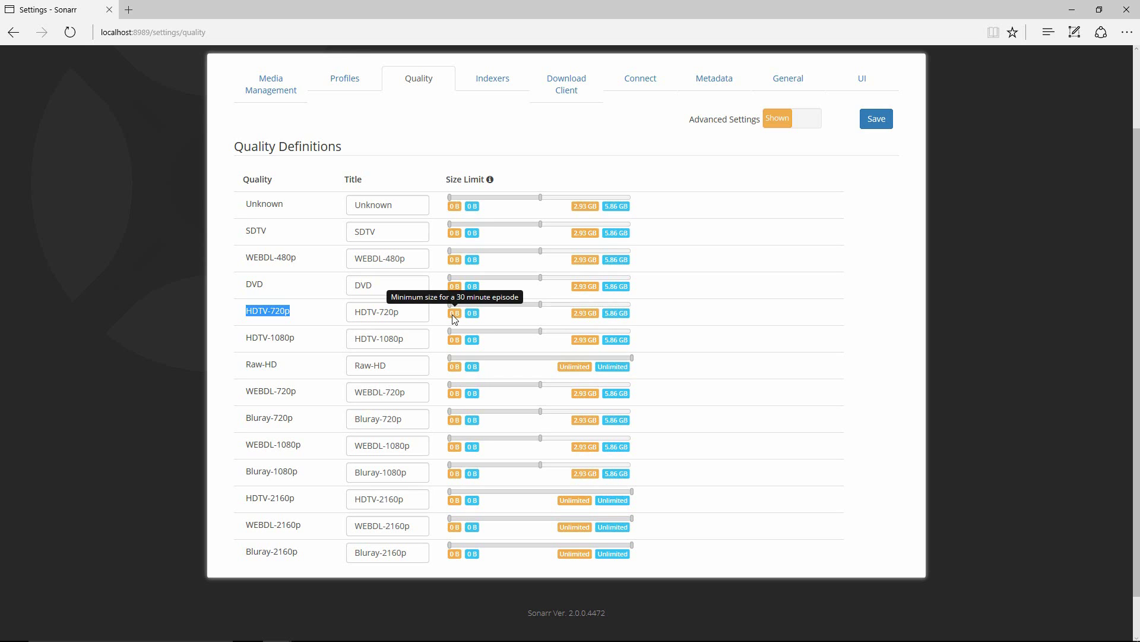
{"action": "left_click", "coordinate": [476, 319]}
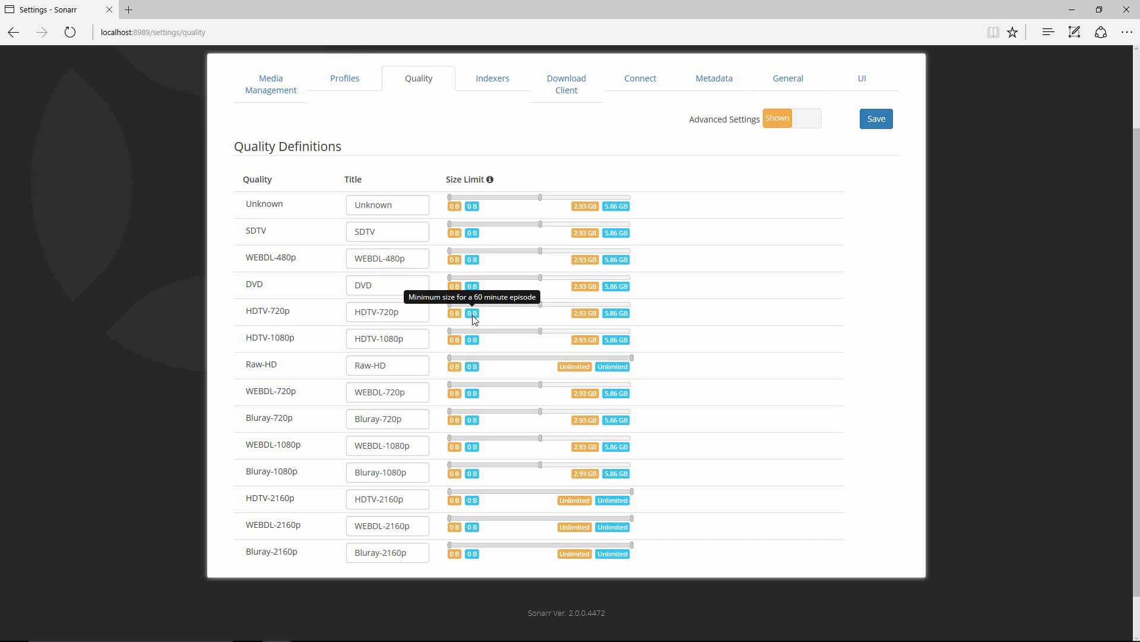
{"action": "mouse_move", "coordinate": [616, 321]}
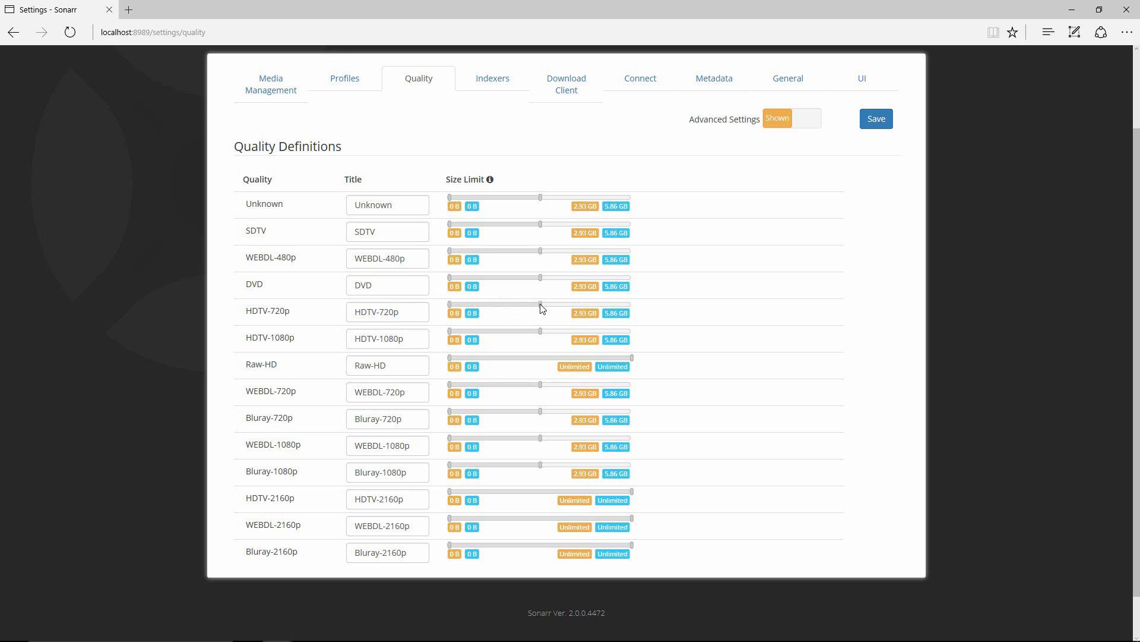
{"action": "left_click_drag", "start_coordinate": [541, 305], "coordinate": [473, 302]}
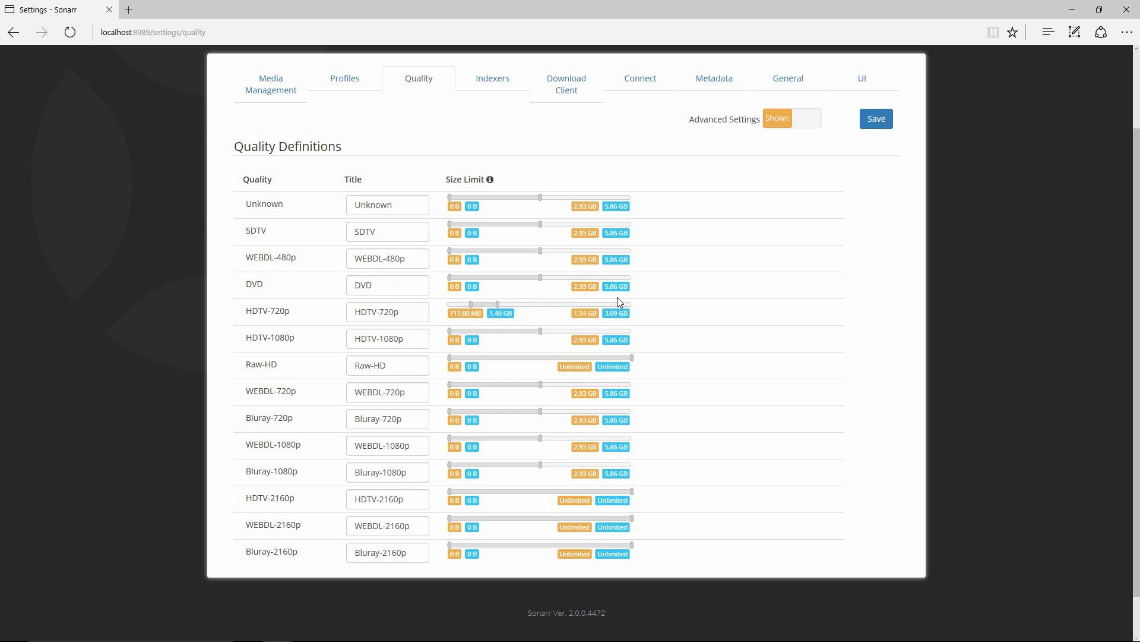
Step: Begin a Newznab Custom indexer named 'Custom Newgroup Provider', then cancel without saving it
{"action": "left_click", "coordinate": [493, 79]}
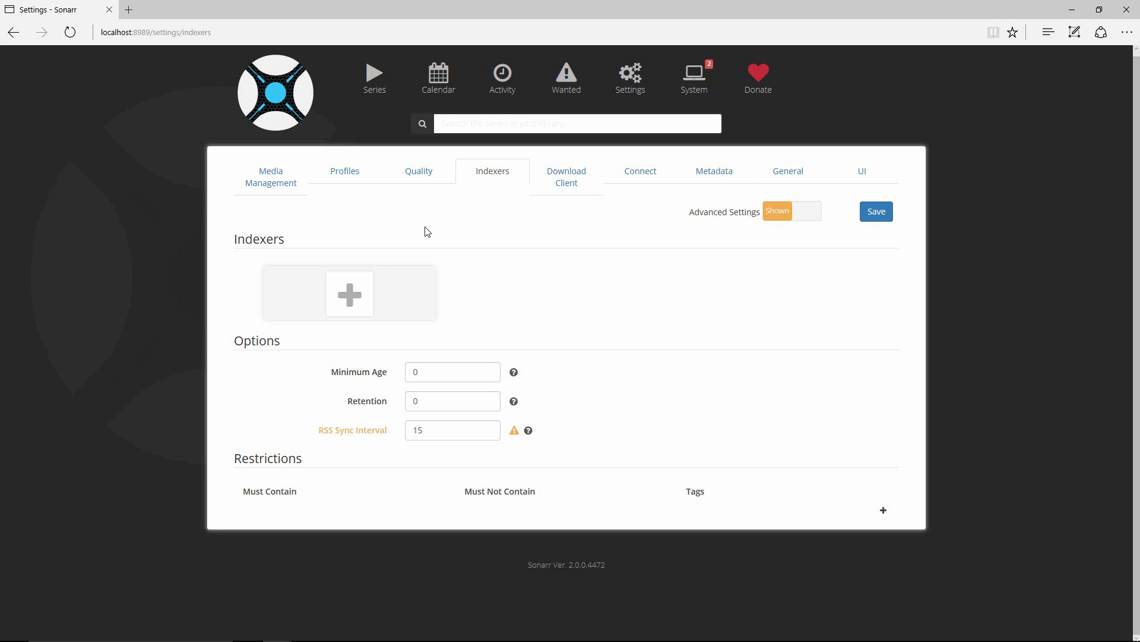
{"action": "left_click", "coordinate": [349, 296]}
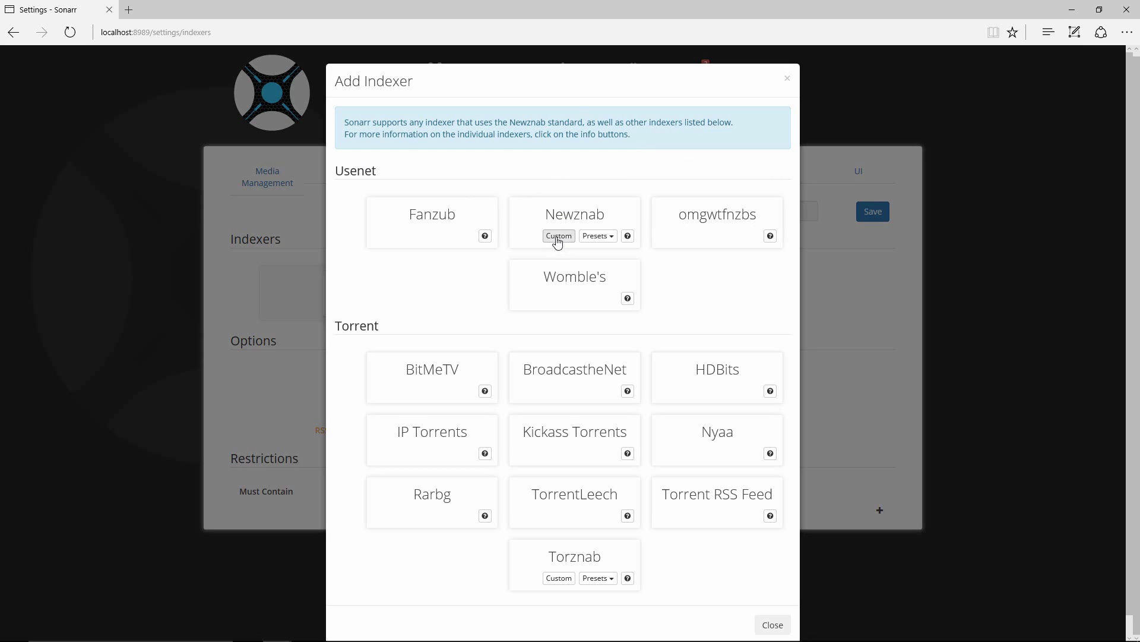
{"action": "left_click", "coordinate": [558, 236]}
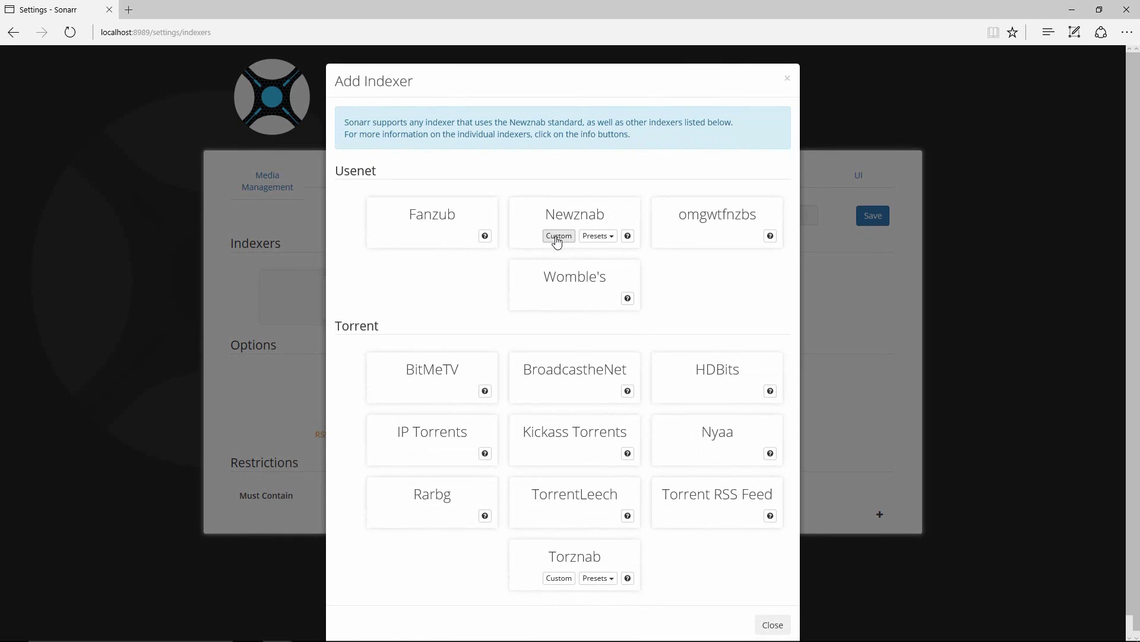
{"action": "left_click", "coordinate": [558, 236]}
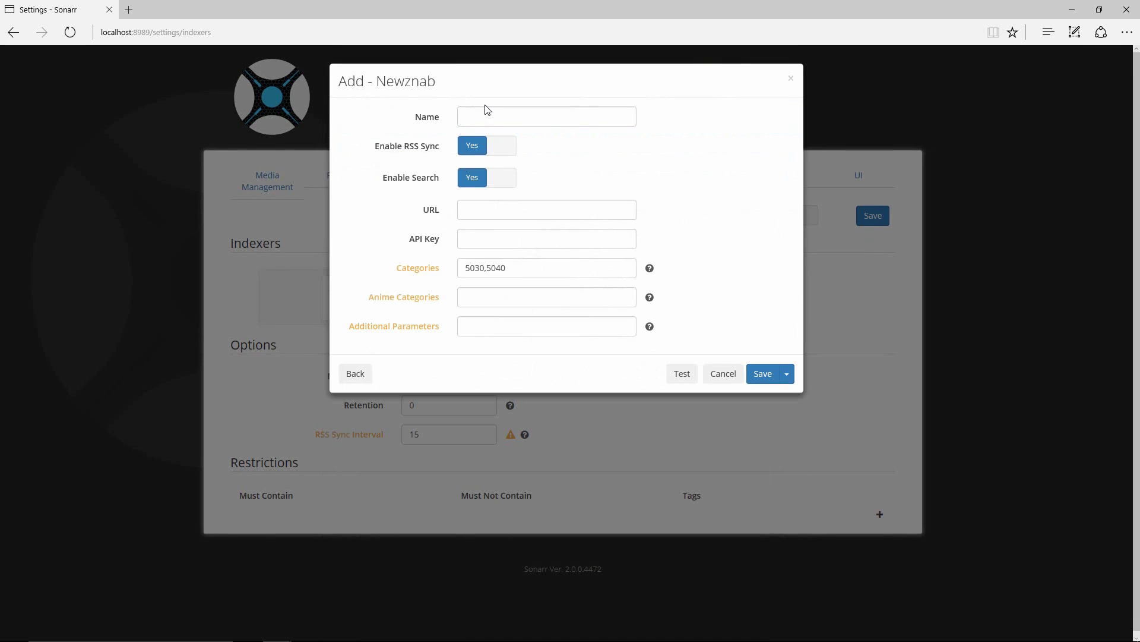
{"action": "left_click", "coordinate": [490, 114]}
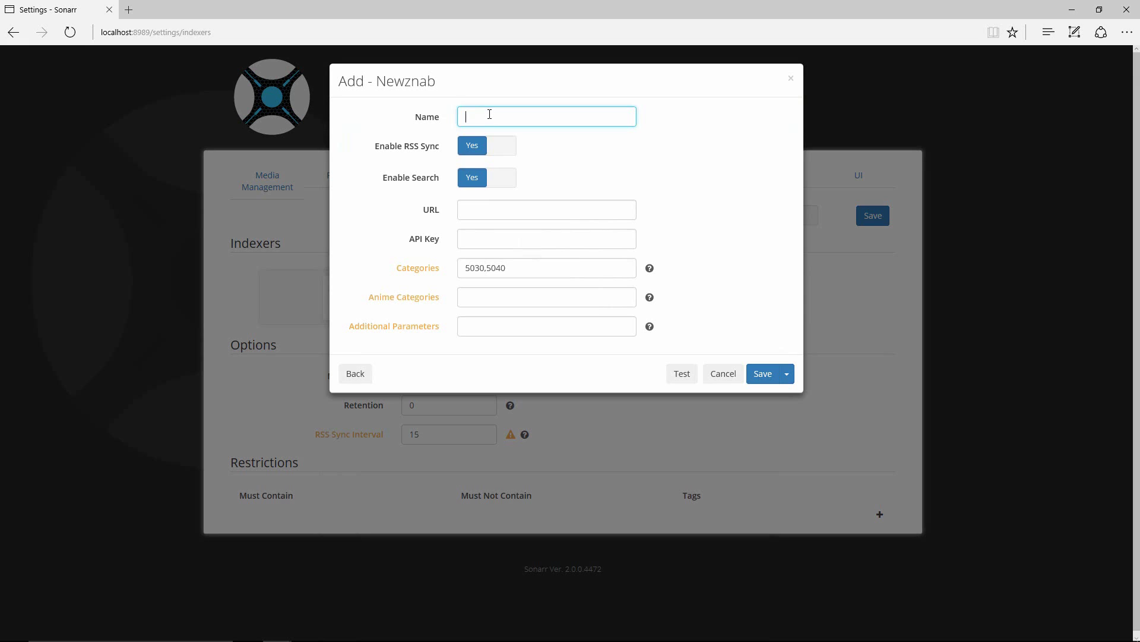
{"action": "type", "text": "Custom Newgroup Provider"}
{"action": "left_click", "coordinate": [723, 375]}
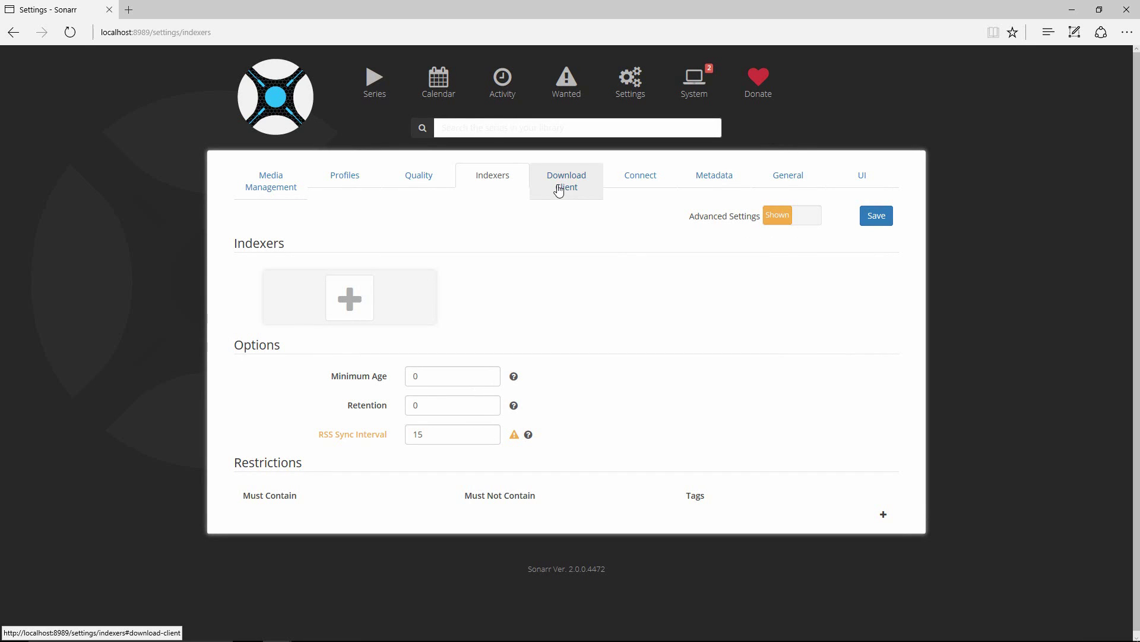
Step: Add an NZBGet download client named 'NZBGEt' with host localhost and port 6789
{"action": "left_click", "coordinate": [558, 189]}
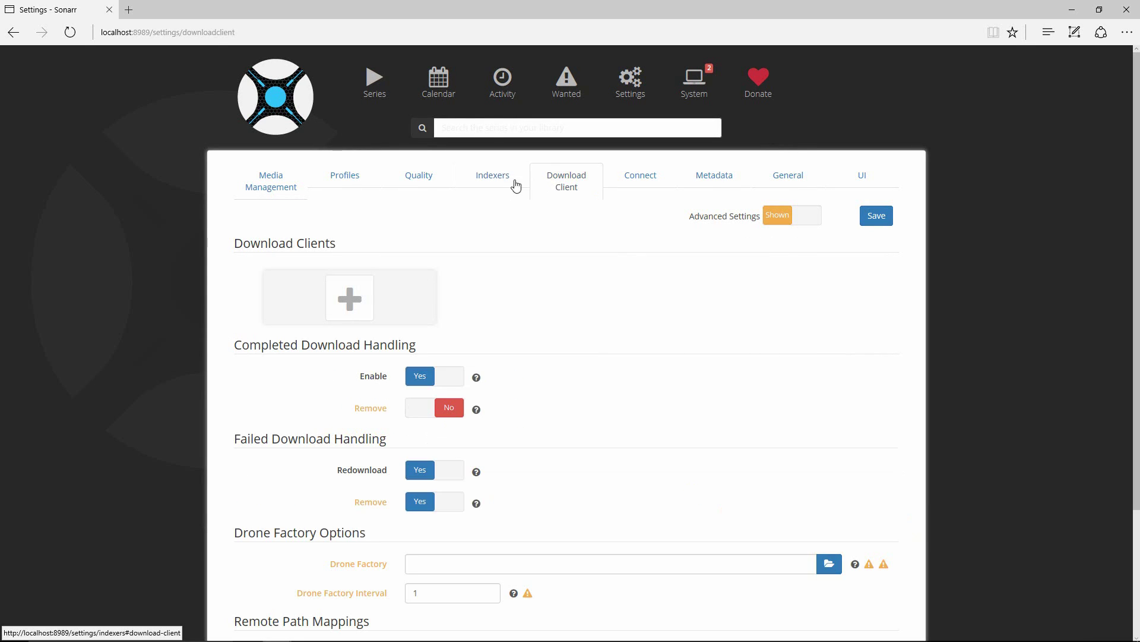
{"action": "left_click", "coordinate": [356, 309]}
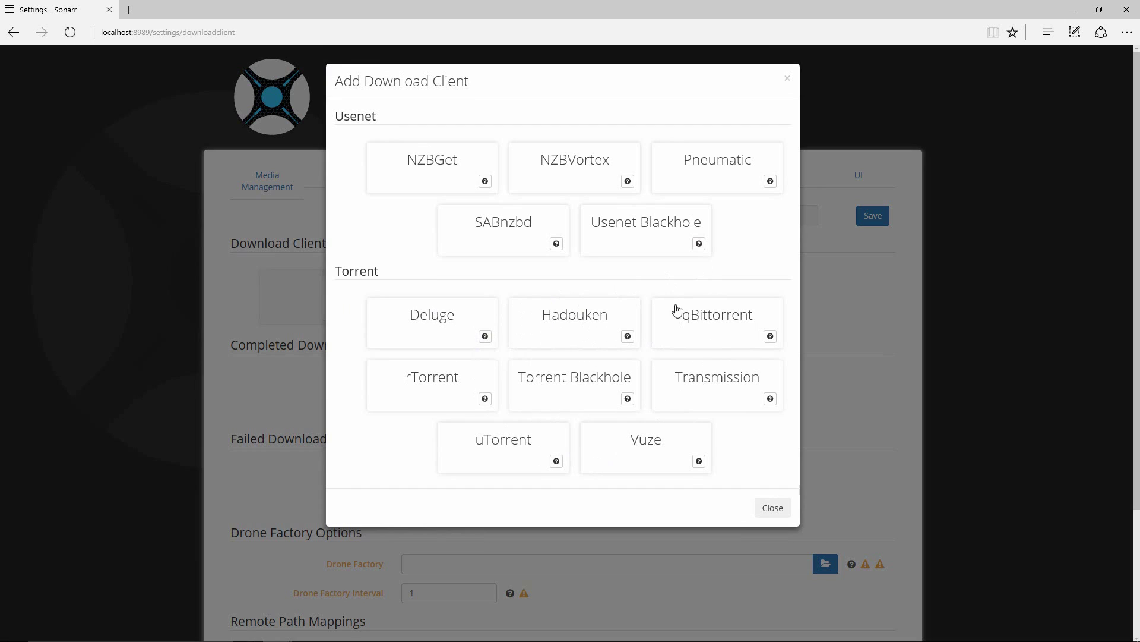
{"action": "left_click", "coordinate": [421, 168]}
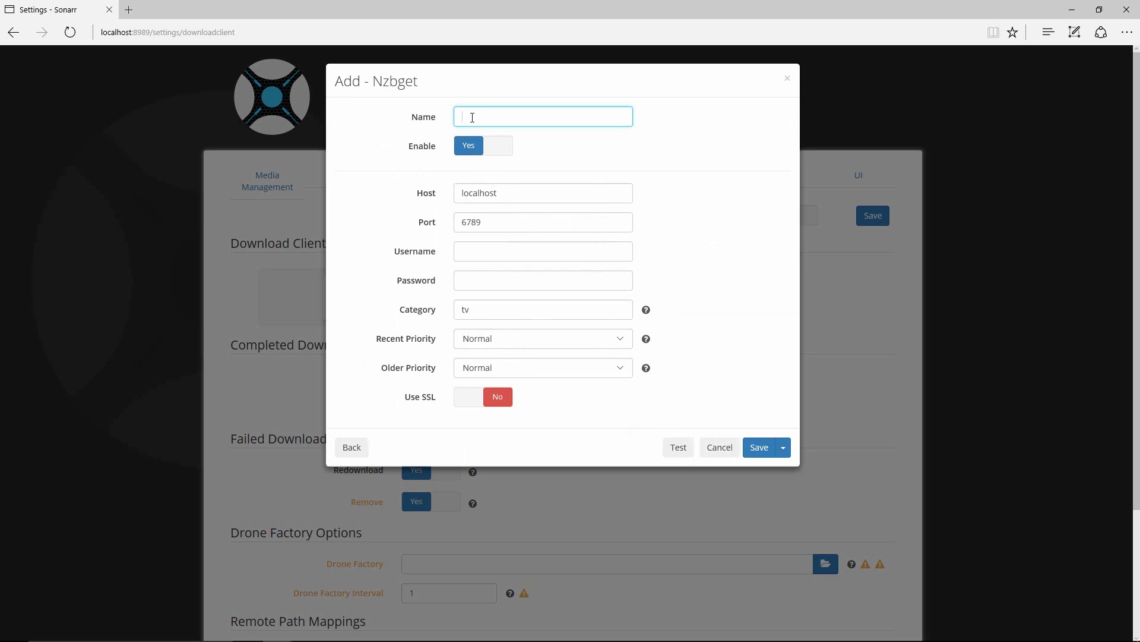
{"action": "type", "text": "NZBGEt"}
{"action": "left_click", "coordinate": [516, 192]}
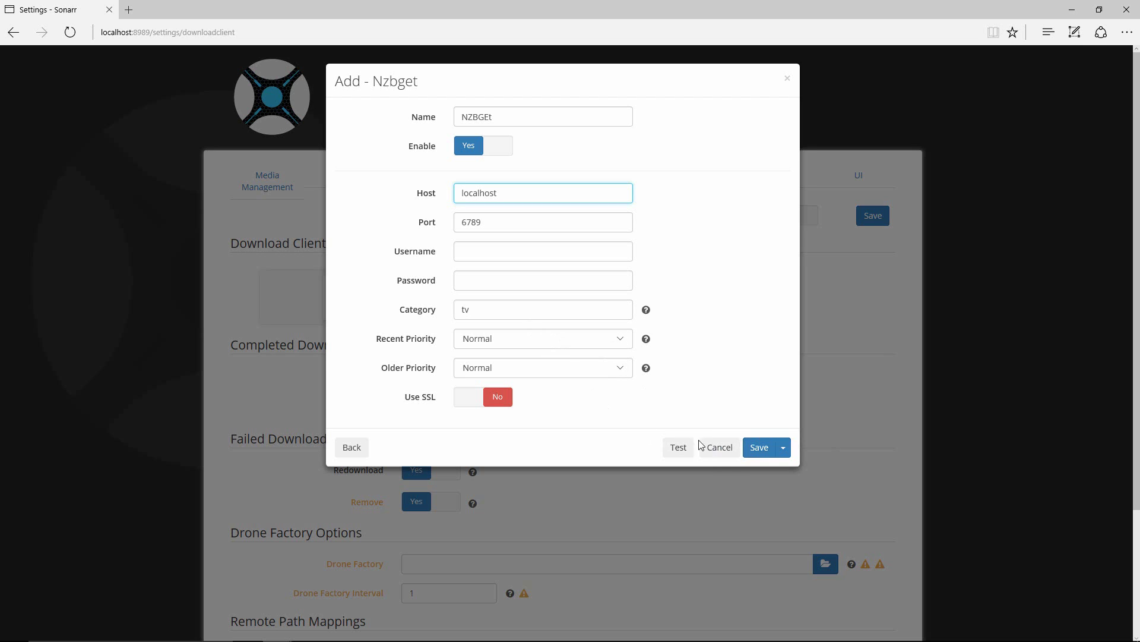
Step: Test the NZBGet client, change its host to 192.168.1.112, and test again
{"action": "left_click", "coordinate": [679, 448]}
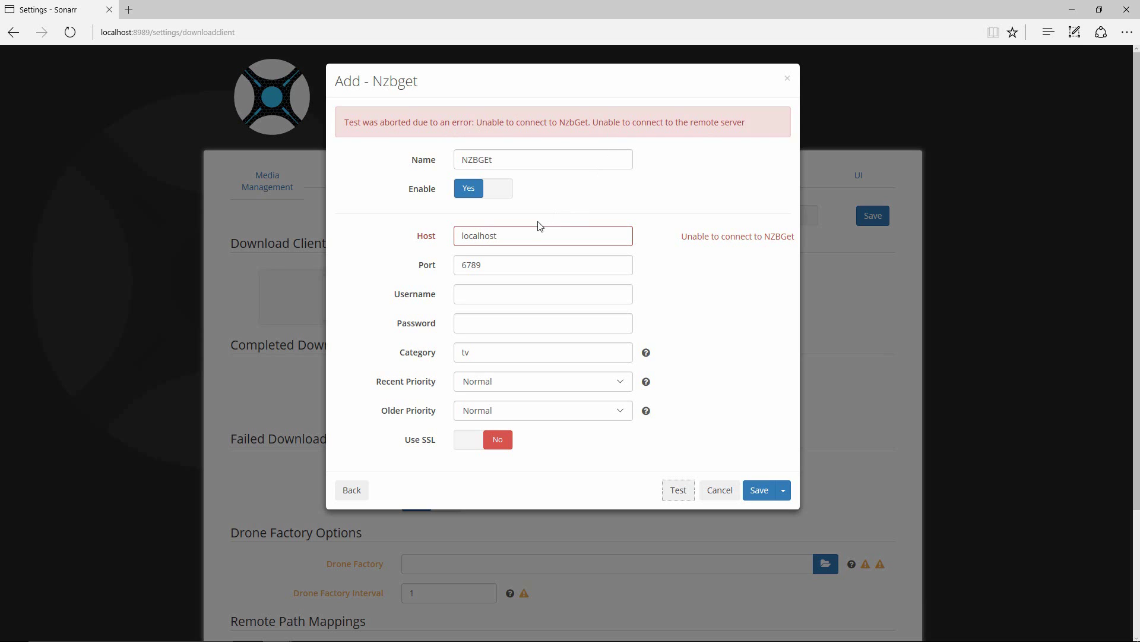
{"action": "left_click_drag", "start_coordinate": [528, 236], "coordinate": [441, 223]}
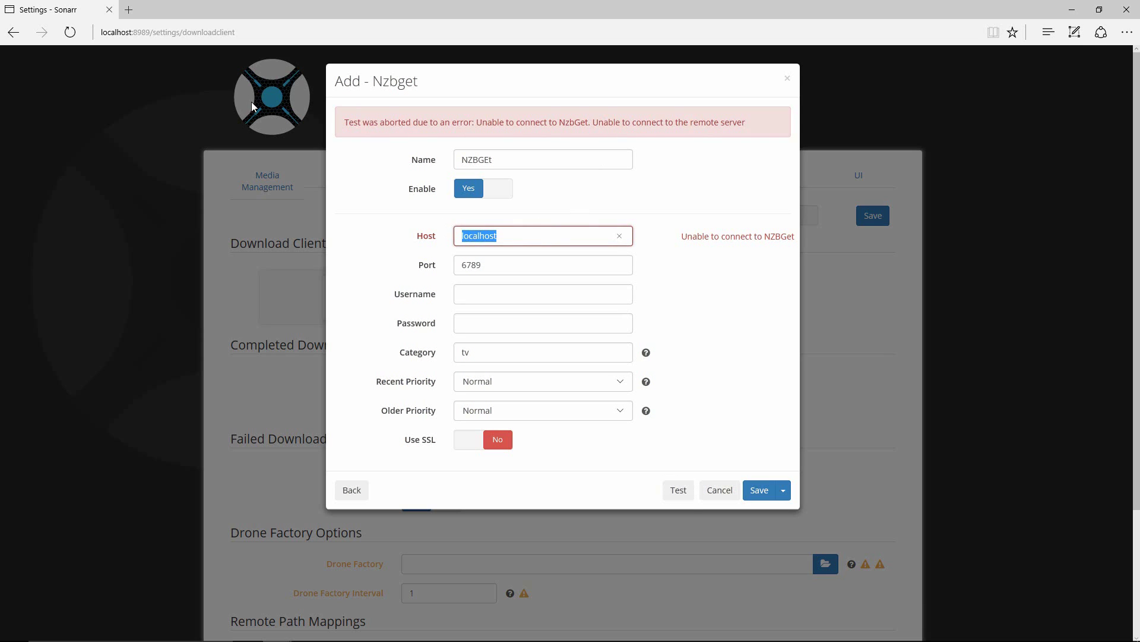
{"action": "type", "text": "192.168.1.112"}
{"action": "left_click", "coordinate": [679, 489]}
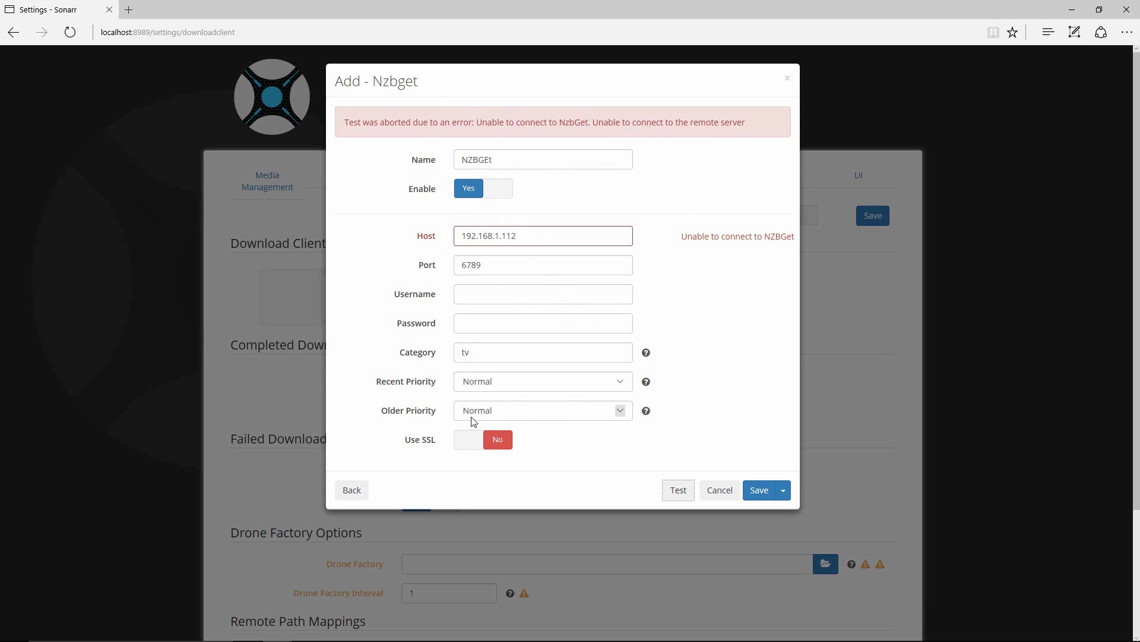
Step: Try loading localhost:6789 in a new browser tab
{"action": "key", "text": "ctrl+t"}
{"action": "type", "text": "localhost:6789"}
{"action": "key", "text": "Return"}
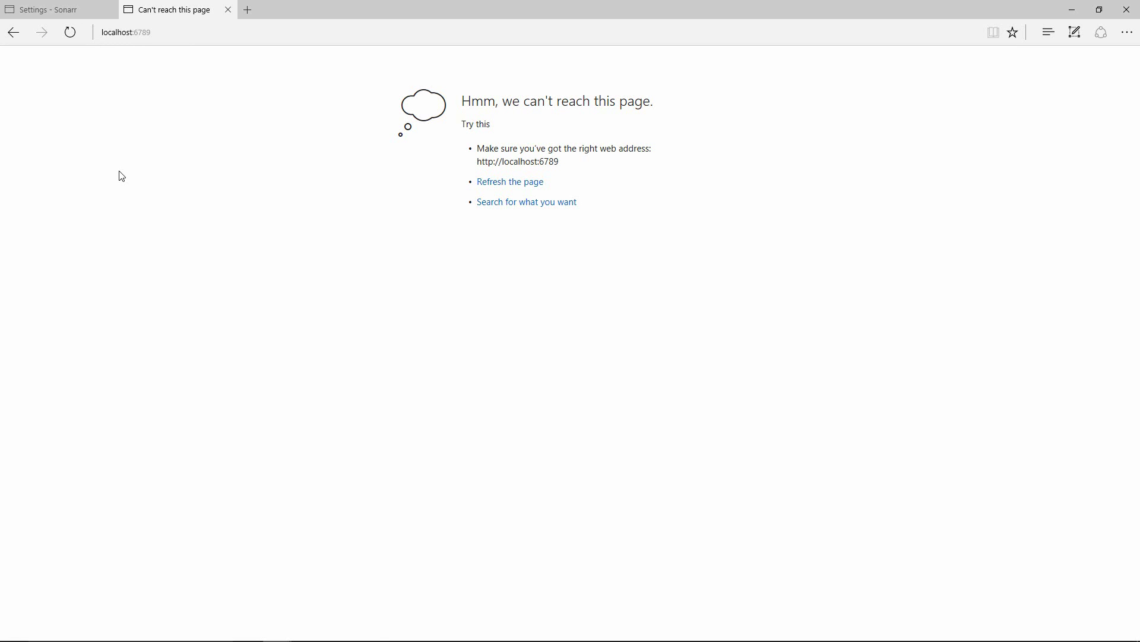
Step: Close the unreachable localhost tab, retest the client until authentication fails, and start a new tab
{"action": "left_click", "coordinate": [229, 10]}
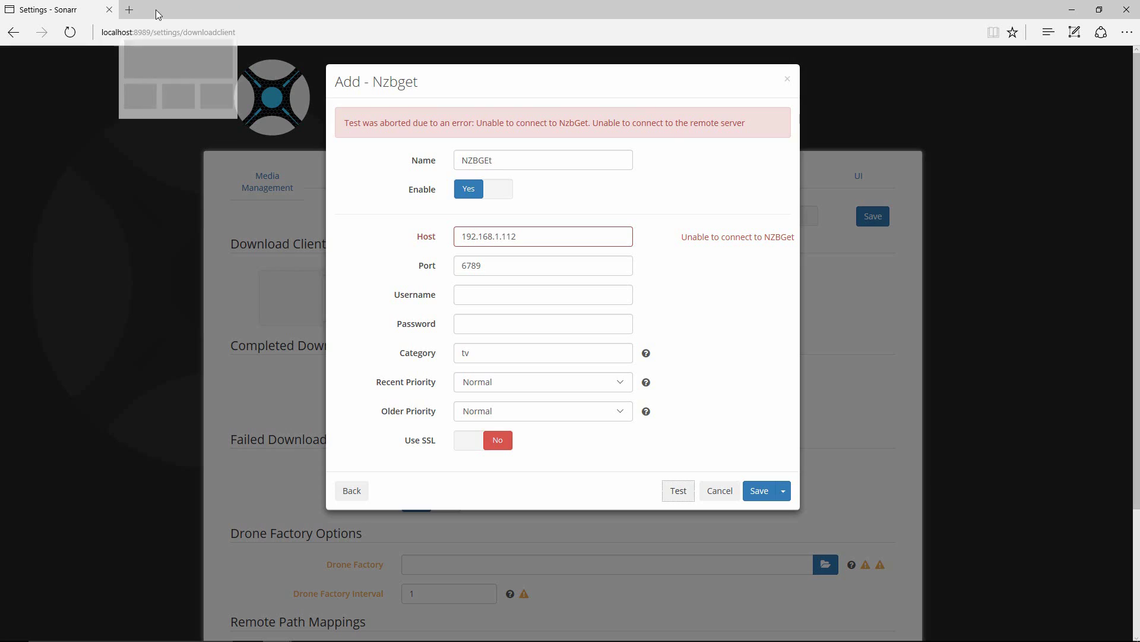
{"action": "left_click", "coordinate": [681, 492]}
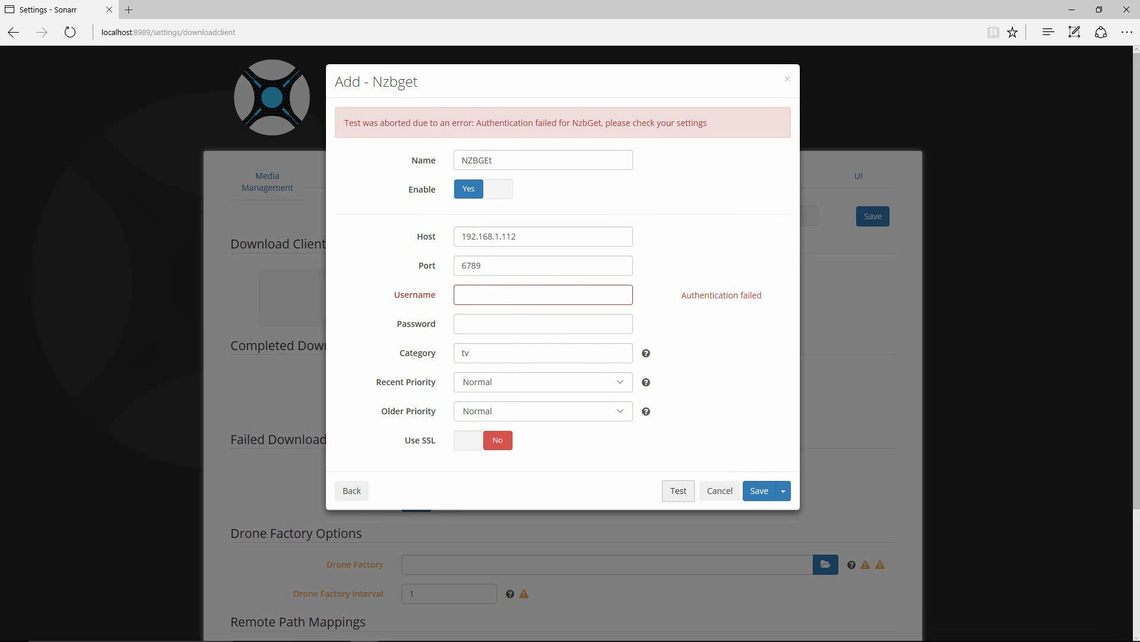
{"action": "left_click", "coordinate": [129, 10]}
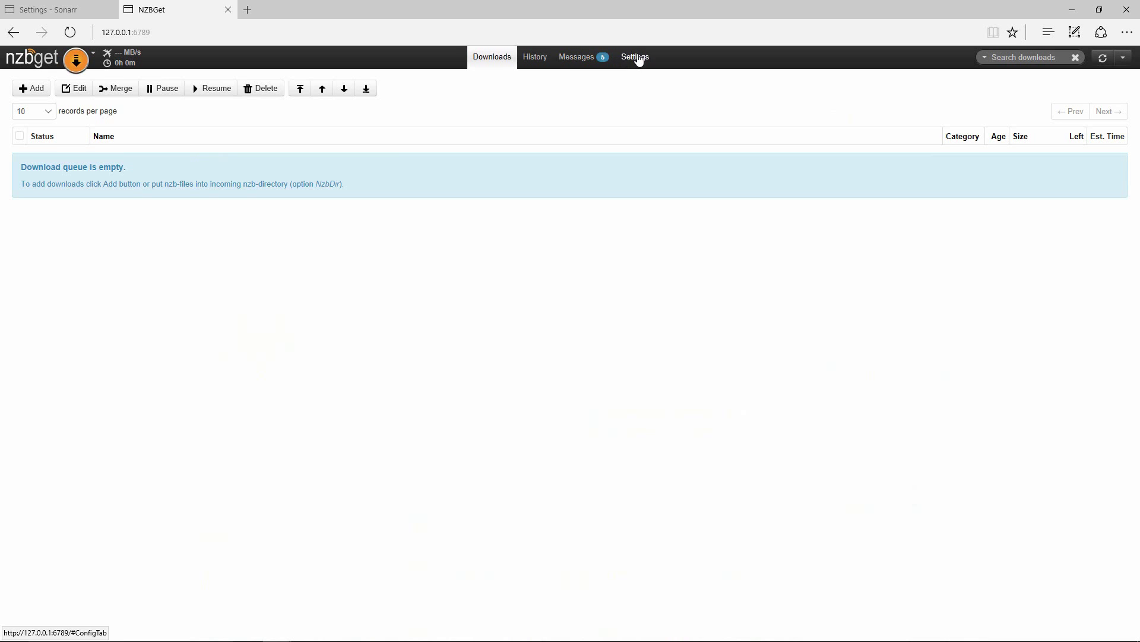
Step: Copy the ControlUsername value from NZBGet's Security settings and bring it to Sonarr's Username field
{"action": "left_click", "coordinate": [635, 56]}
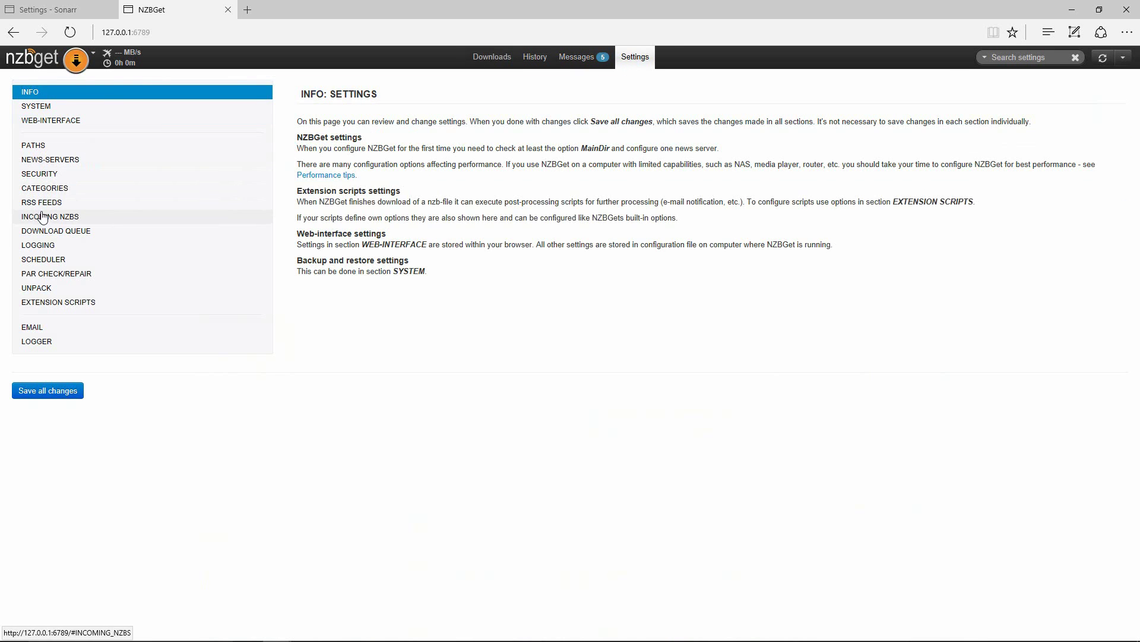
{"action": "left_click", "coordinate": [47, 176]}
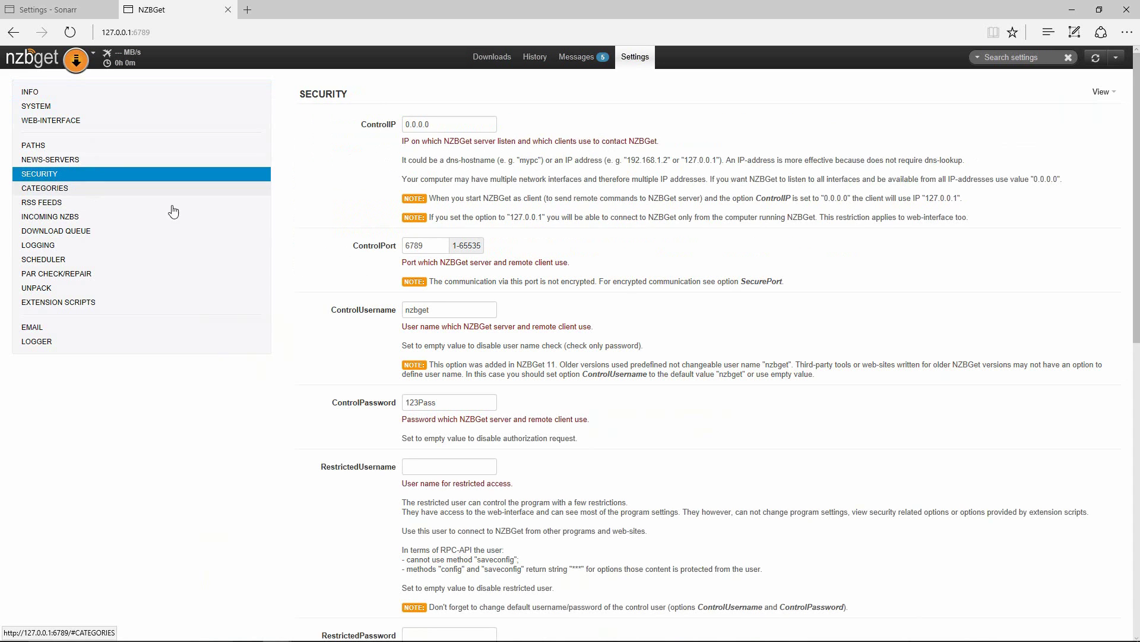
{"action": "double_click", "coordinate": [433, 312]}
{"action": "right_click", "coordinate": [418, 313]}
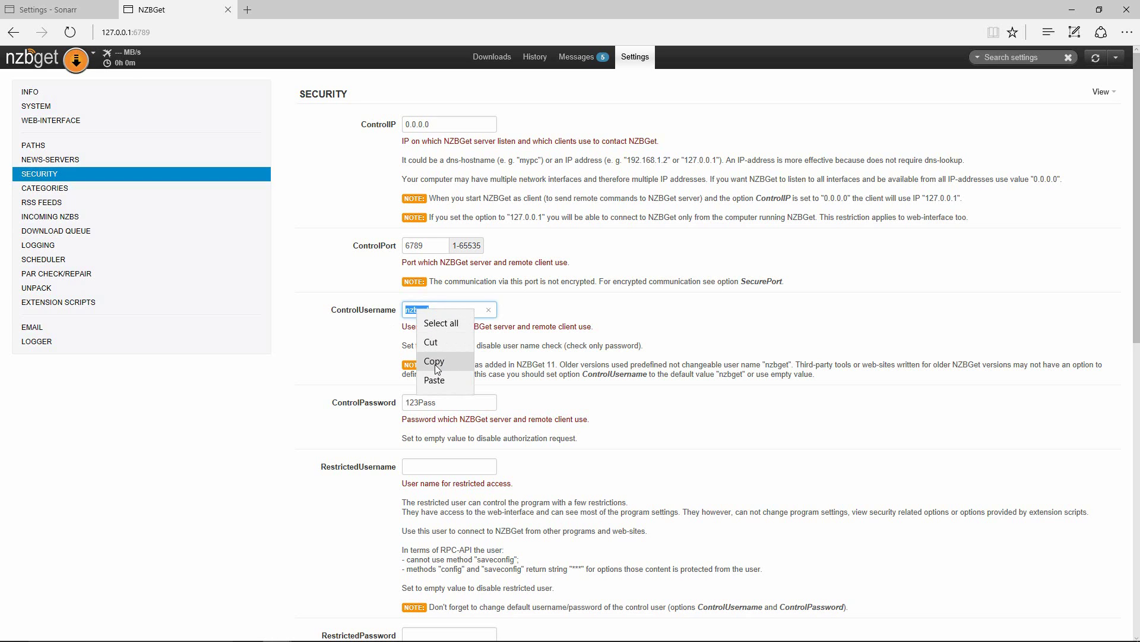
{"action": "left_click", "coordinate": [434, 361]}
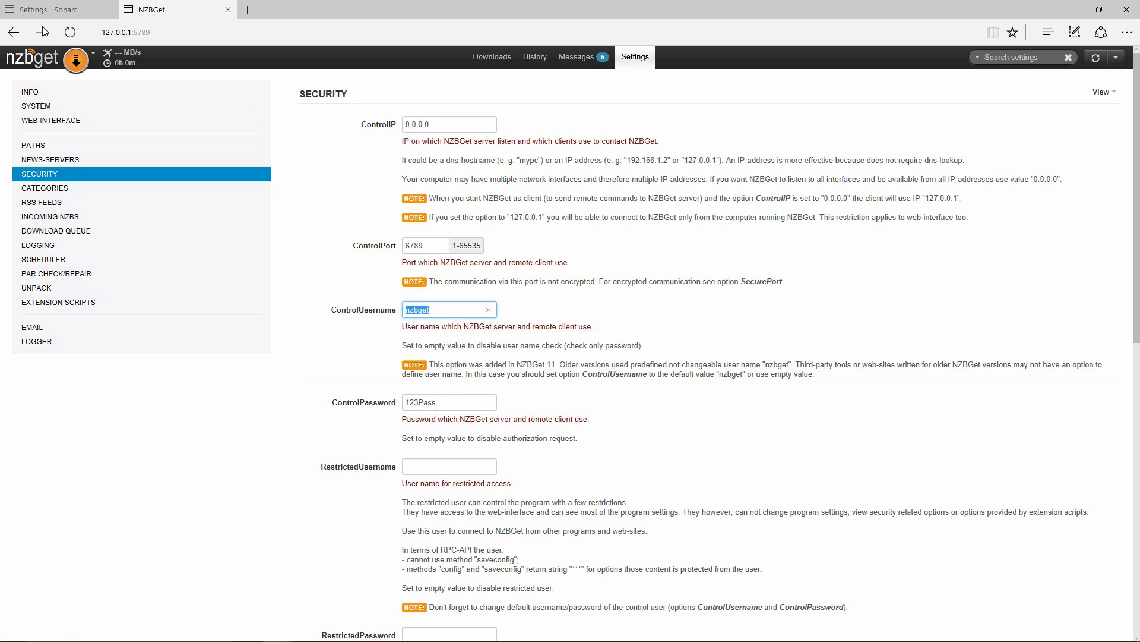
{"action": "left_click", "coordinate": [48, 10]}
{"action": "right_click", "coordinate": [478, 297]}
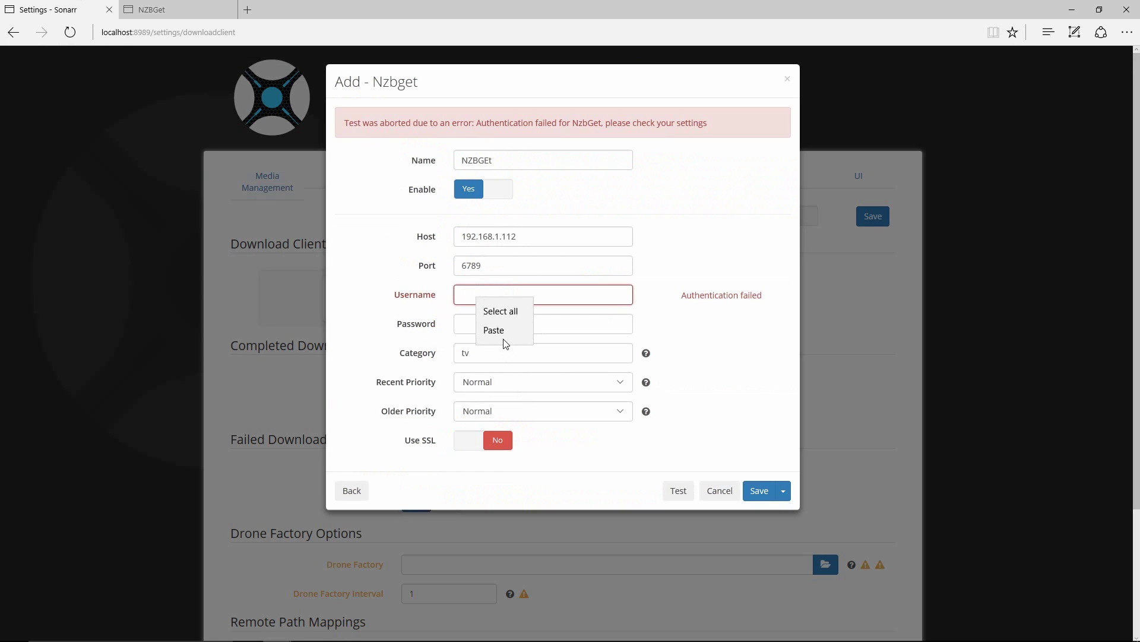
Step: Enter the NZBGet username and password, then re-test the connection until it succeeds
{"action": "left_click", "coordinate": [503, 339]}
{"action": "left_click", "coordinate": [484, 324]}
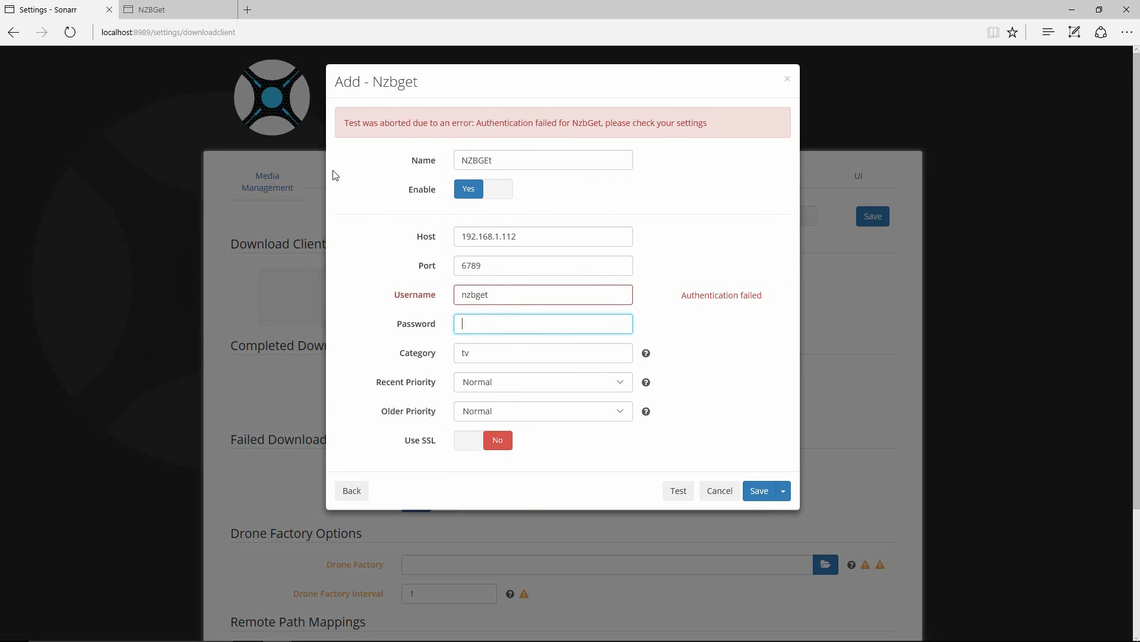
{"action": "left_click", "coordinate": [676, 491]}
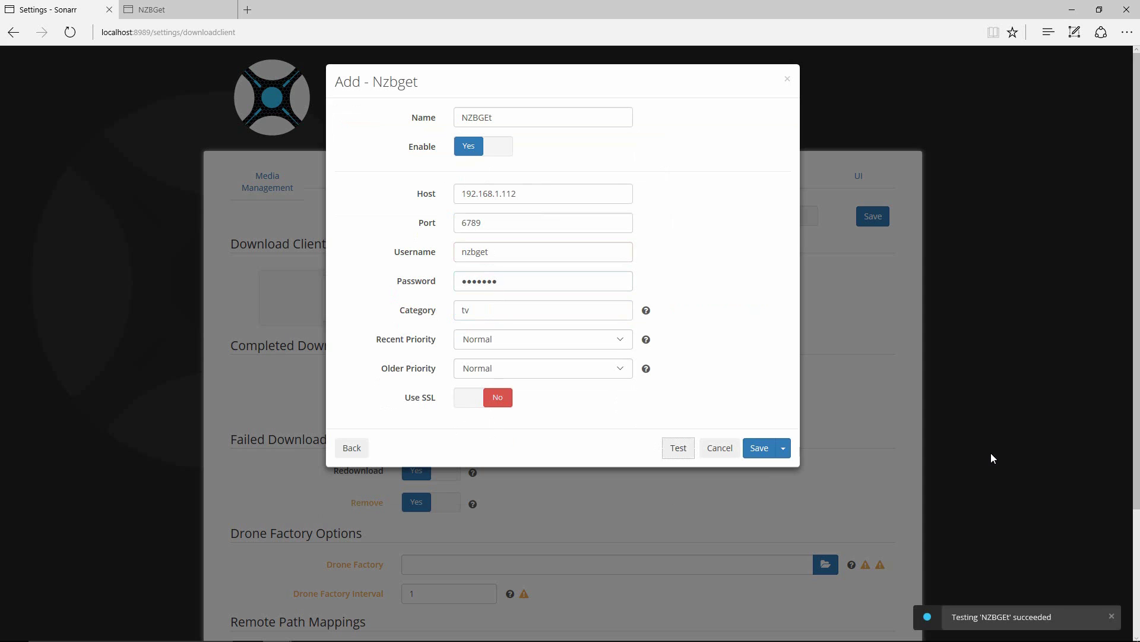
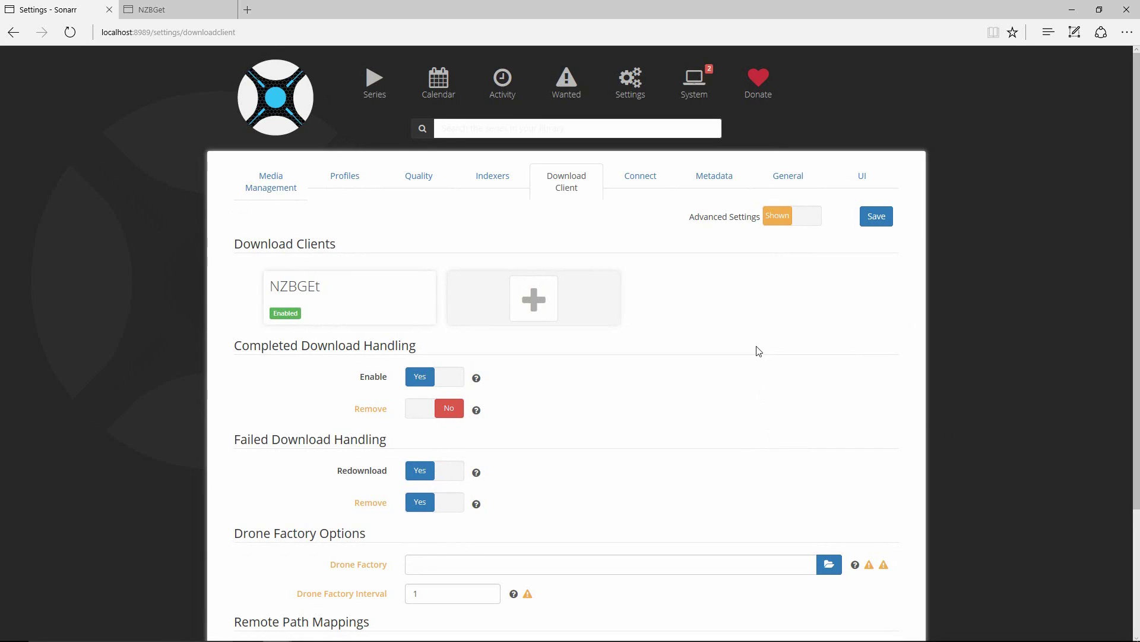
Step: Switch to the Connect section of Sonarr's settings
{"action": "left_click", "coordinate": [650, 178]}
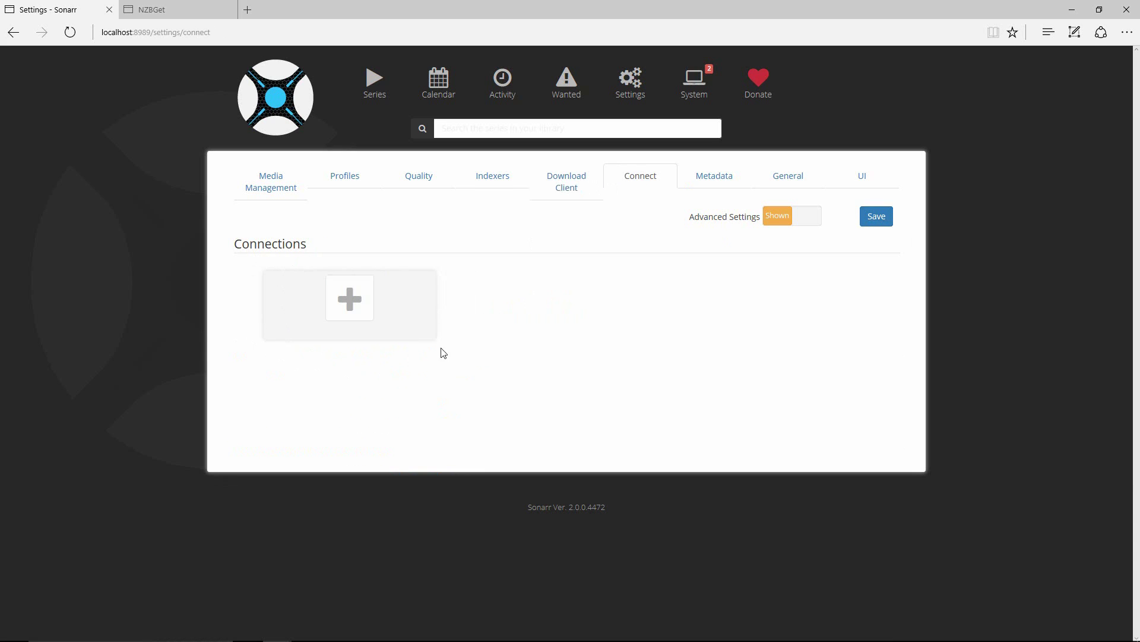
Step: Enable the Kodi (XBMC) / Emby metadata provider and save it
{"action": "left_click", "coordinate": [699, 186]}
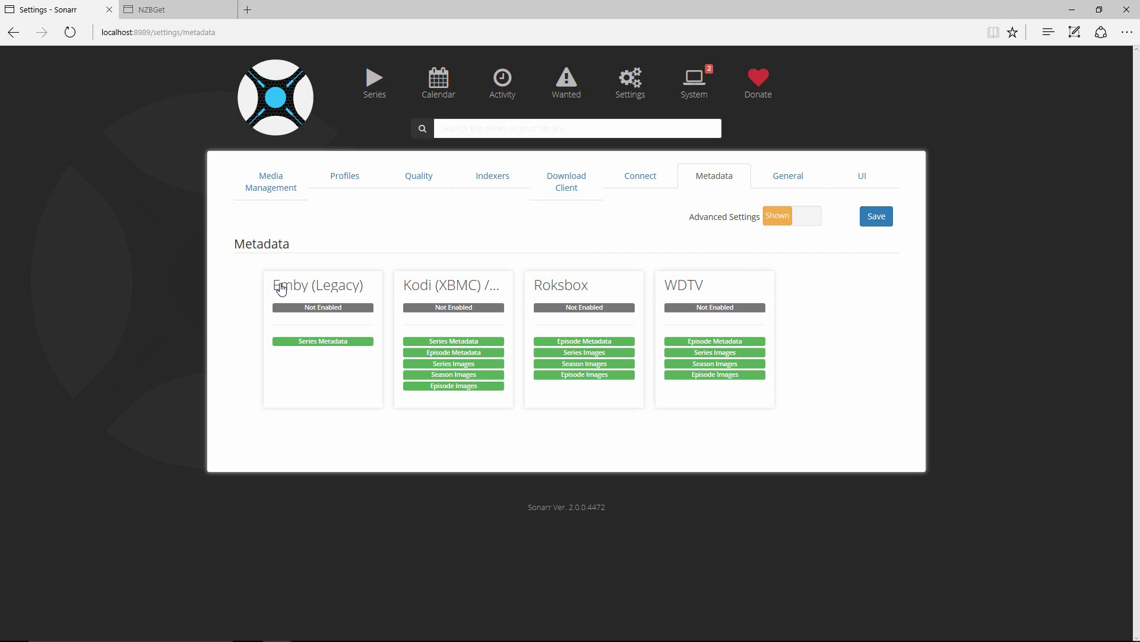
{"action": "left_click", "coordinate": [462, 289]}
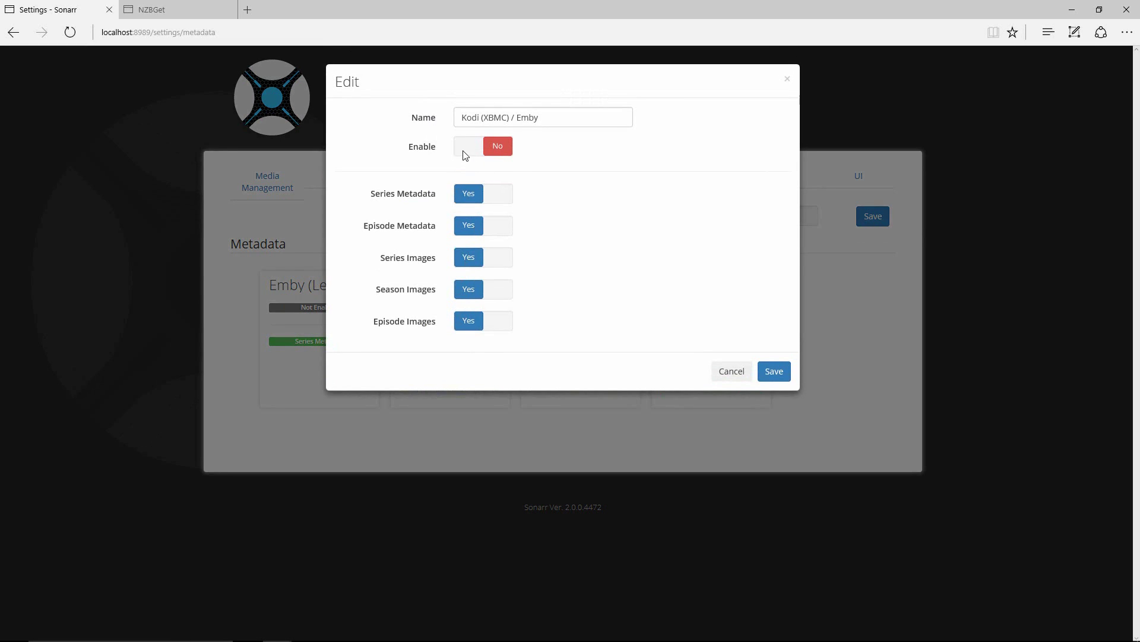
{"action": "left_click", "coordinate": [467, 150]}
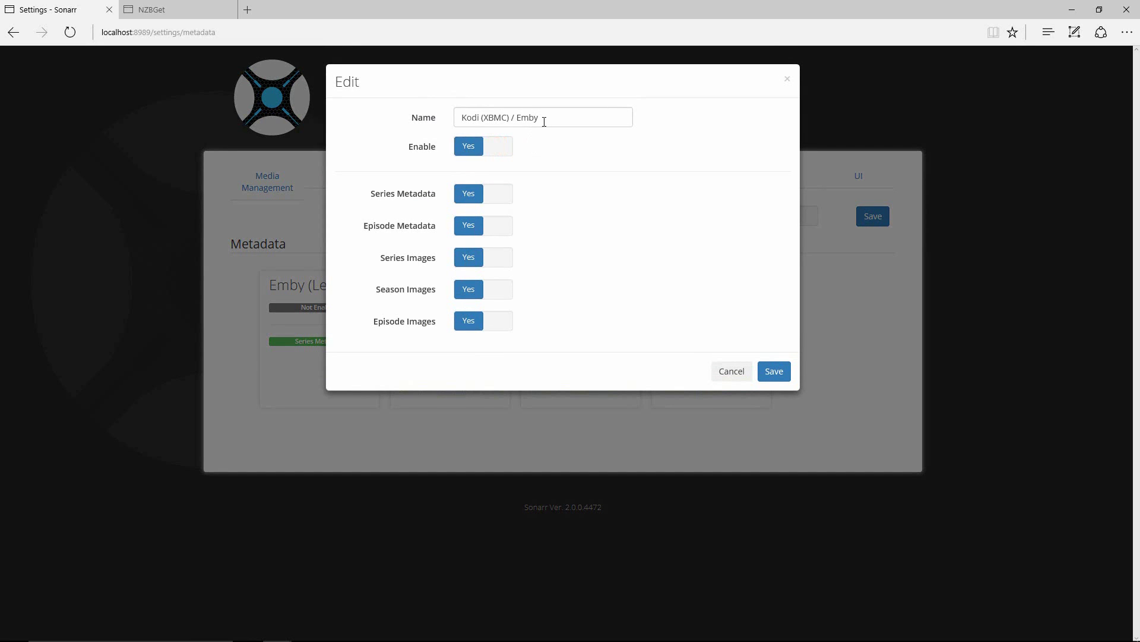
{"action": "left_click", "coordinate": [776, 374]}
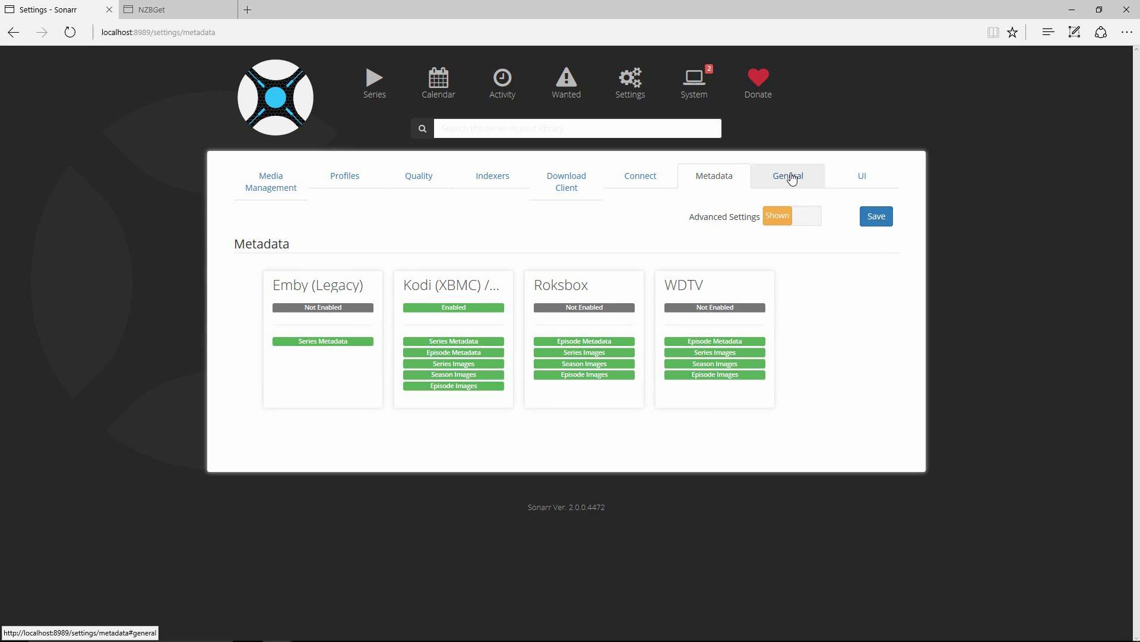
Step: Look through the General and UI settings, then go to the Indexers page
{"action": "left_click", "coordinate": [792, 179]}
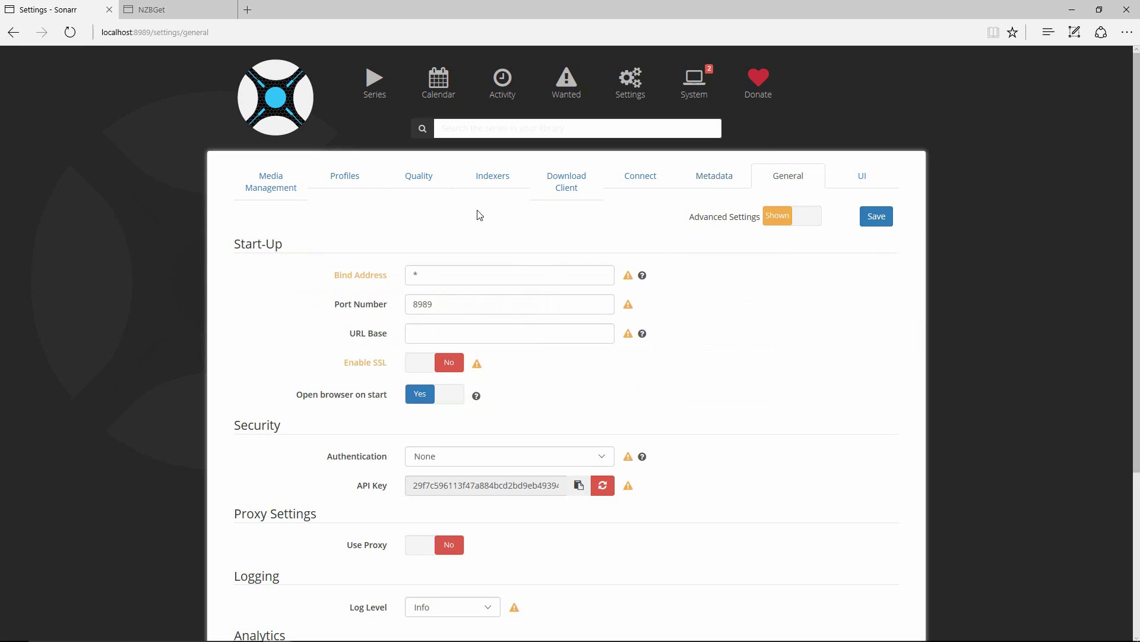
{"action": "scroll", "coordinate": [357, 202], "scroll_direction": "down", "scroll_amount": 3}
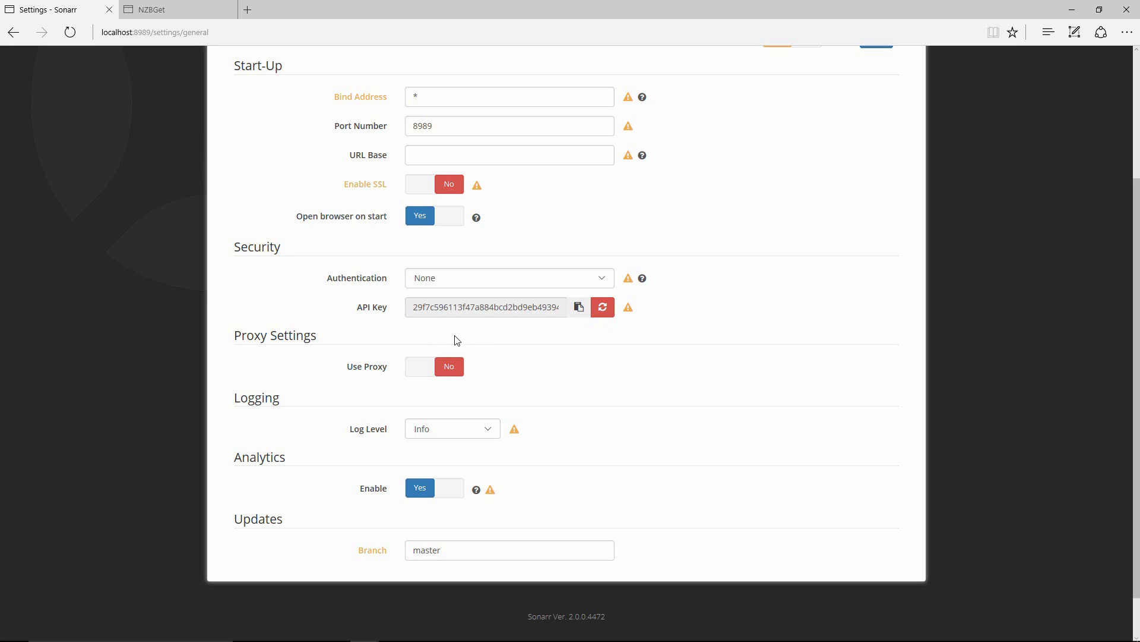
{"action": "scroll", "coordinate": [493, 391], "scroll_direction": "down", "scroll_amount": 1}
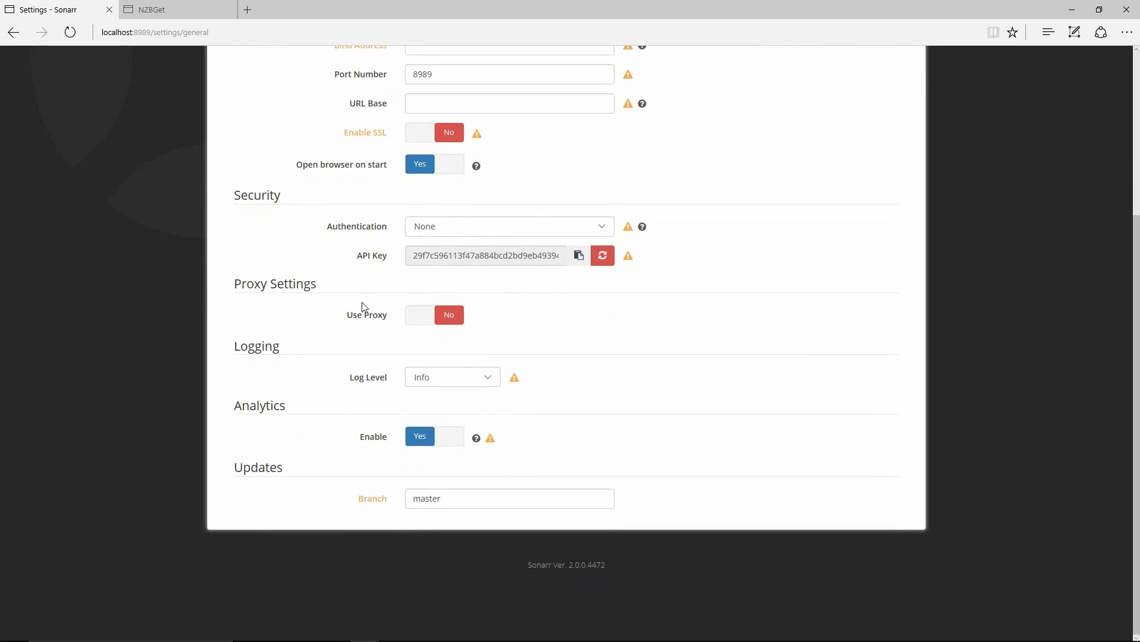
{"action": "scroll", "coordinate": [418, 326], "scroll_direction": "up", "scroll_amount": 5}
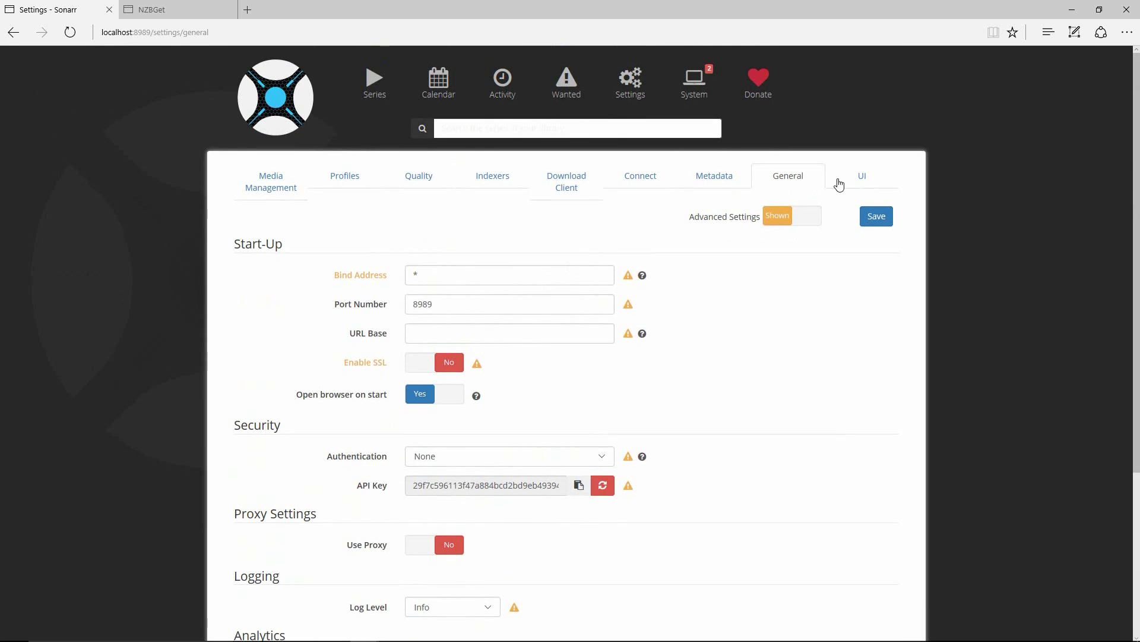
{"action": "left_click", "coordinate": [861, 176]}
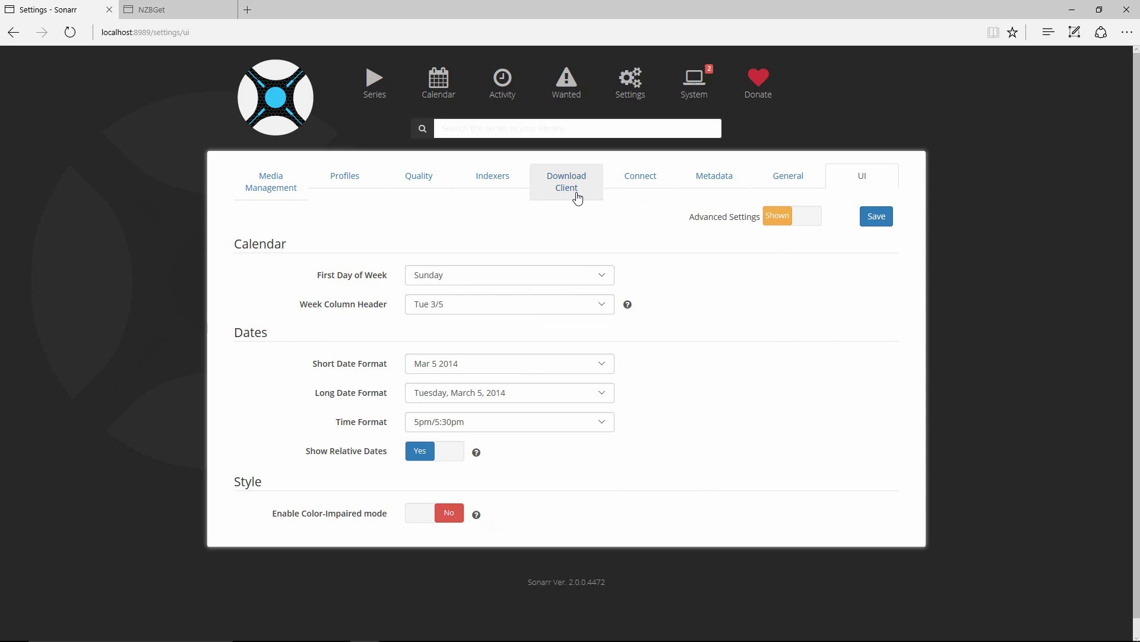
{"action": "left_click", "coordinate": [488, 179]}
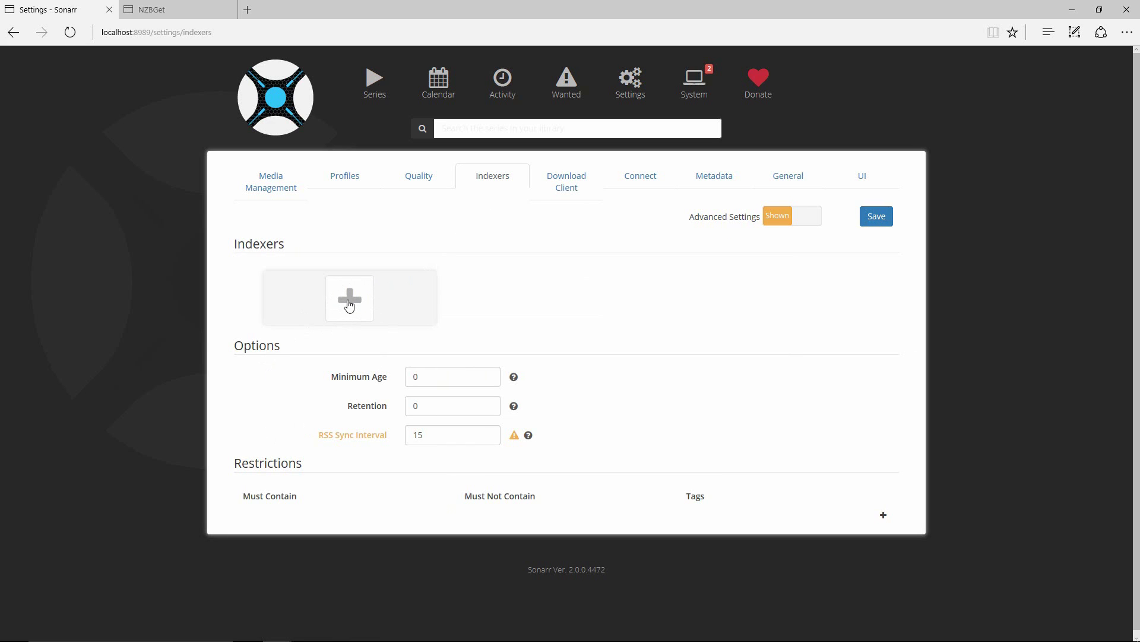
Step: Preview the Add Indexer list without adding one, then set Retention to 1100
{"action": "left_click", "coordinate": [349, 305]}
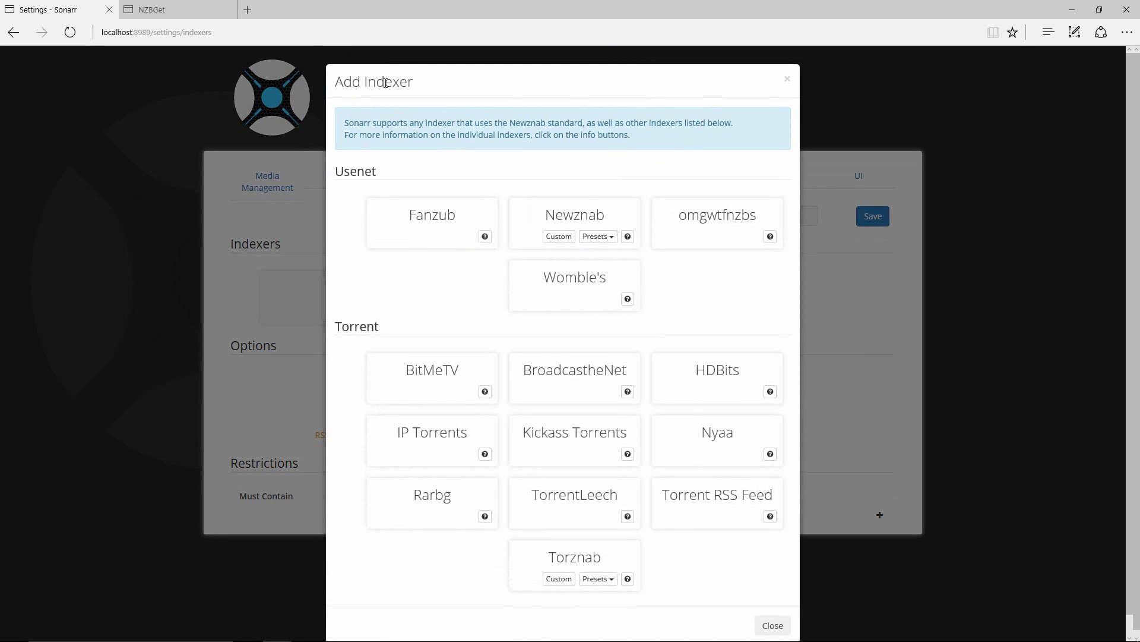
{"action": "left_click", "coordinate": [787, 79]}
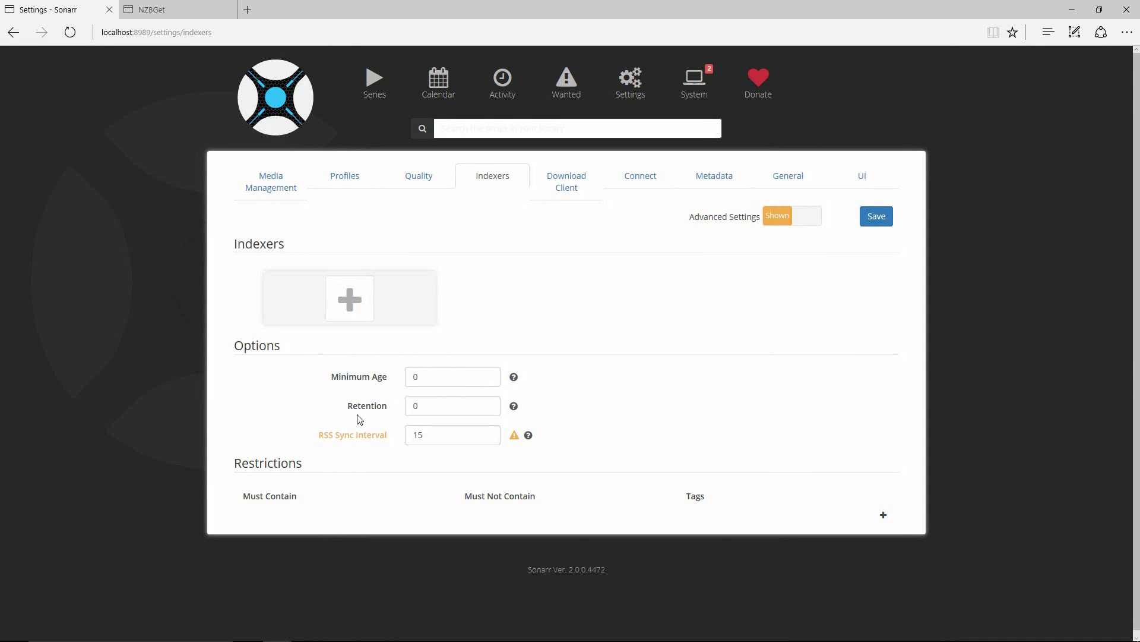
{"action": "double_click", "coordinate": [436, 408]}
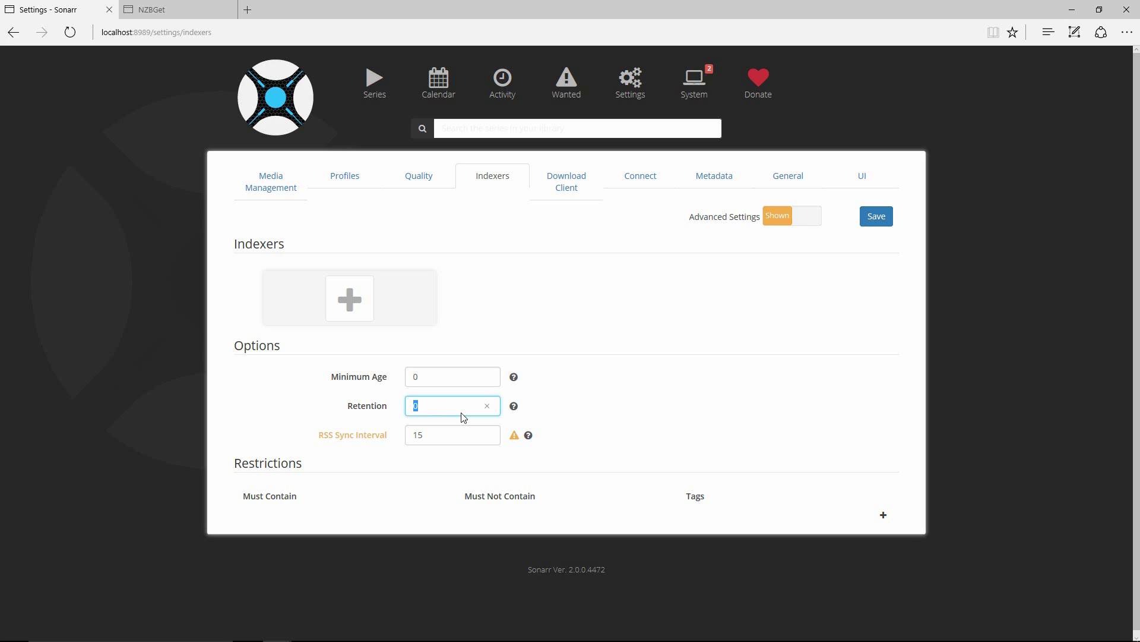
{"action": "type", "text": "1100"}
{"action": "left_click", "coordinate": [515, 437]}
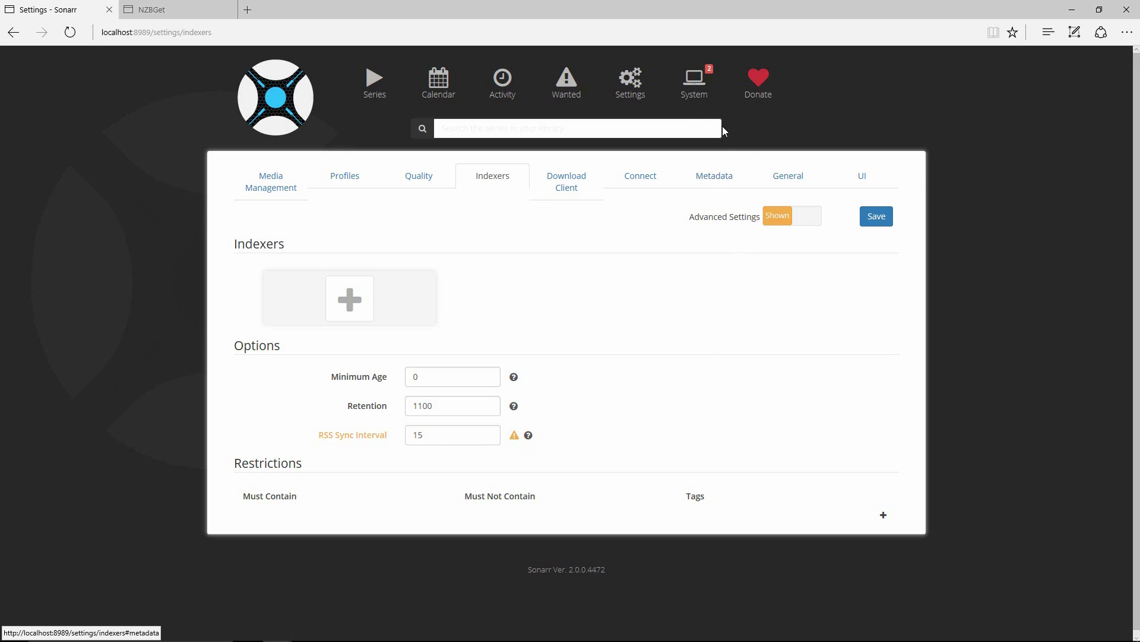
Step: Check System status, updates, tasks, backups and logs, then return to the Series library
{"action": "left_click", "coordinate": [693, 86]}
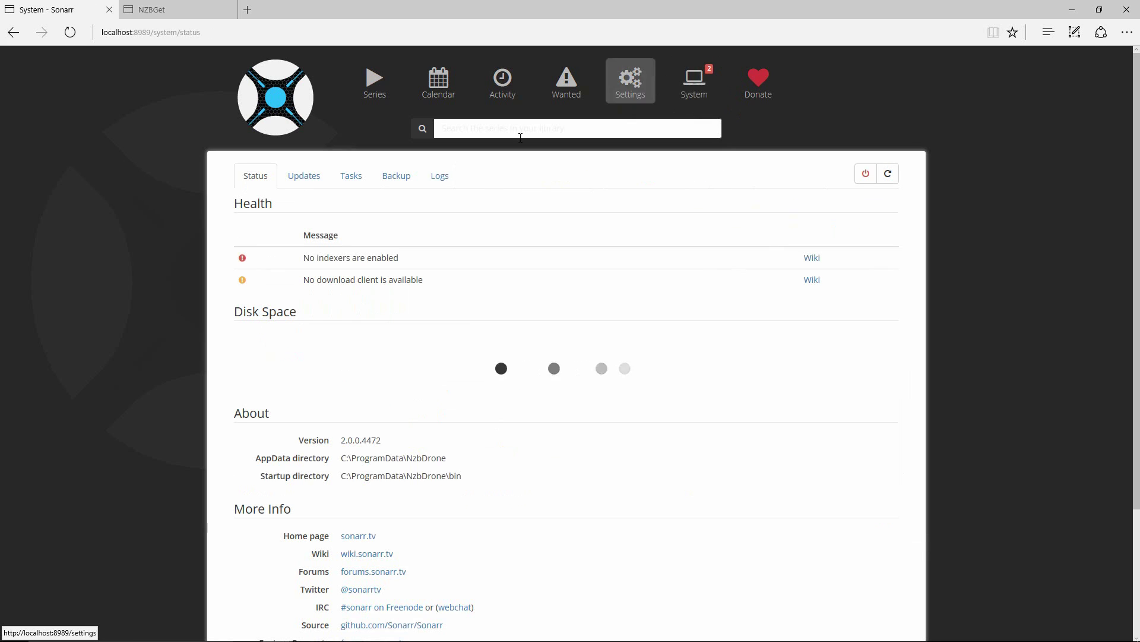
{"action": "left_click", "coordinate": [315, 179]}
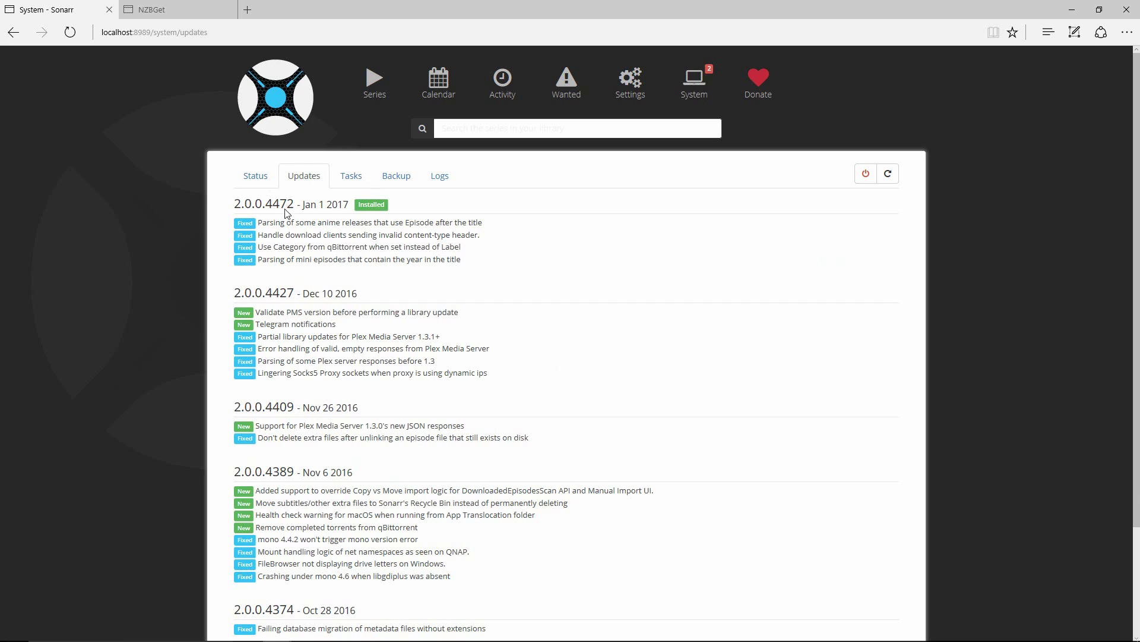
{"action": "left_click", "coordinate": [356, 178]}
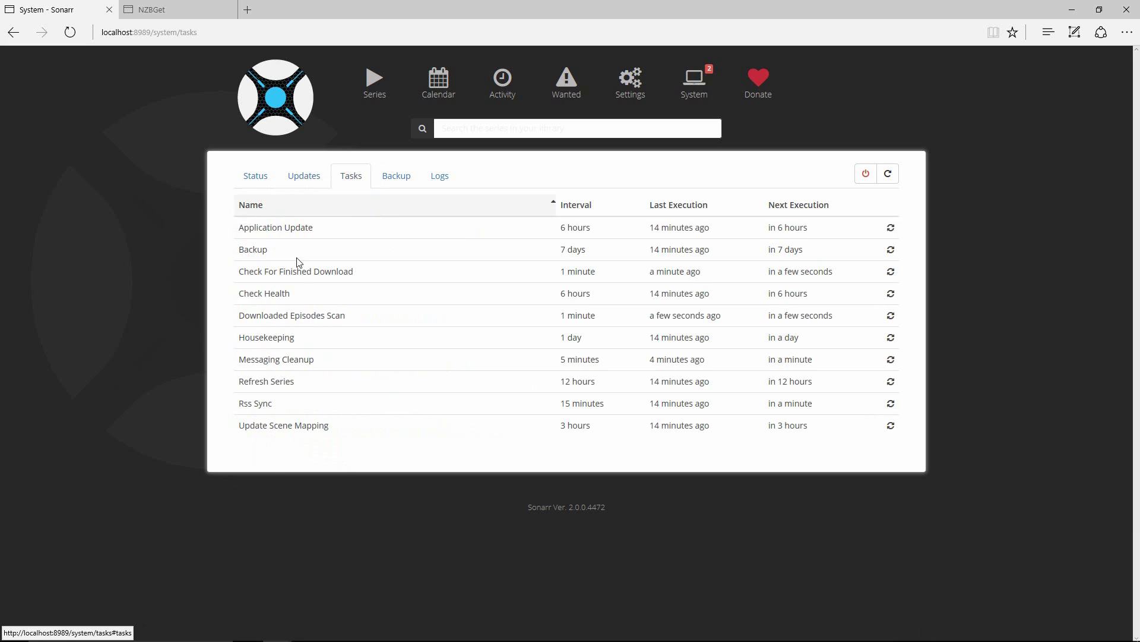
{"action": "left_click", "coordinate": [404, 176]}
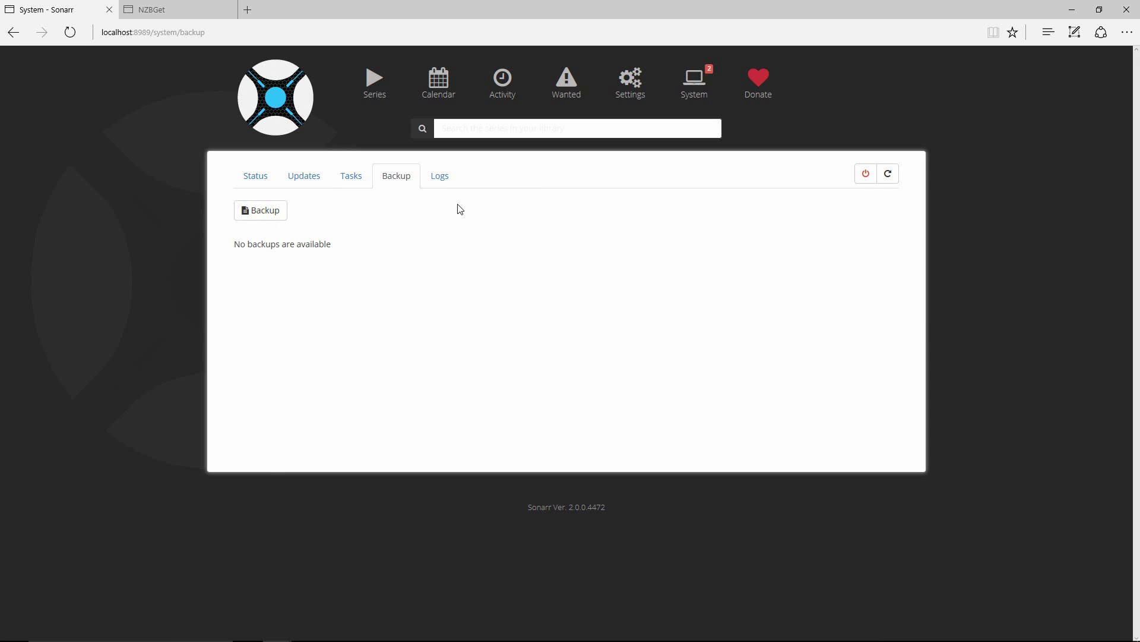
{"action": "left_click", "coordinate": [439, 177]}
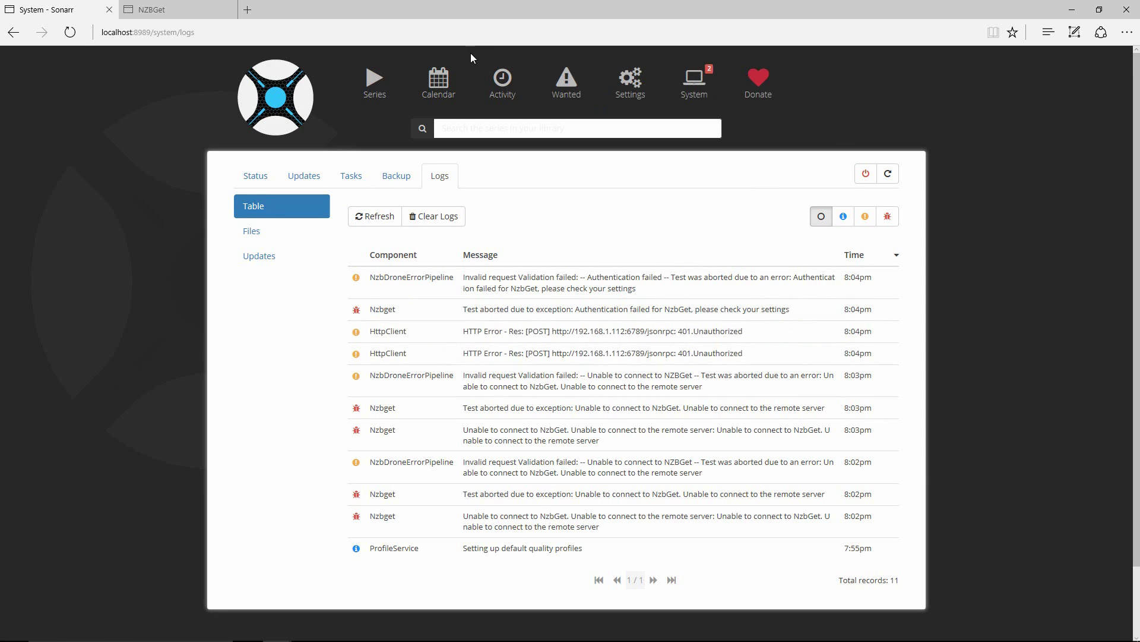
{"action": "left_click", "coordinate": [366, 84]}
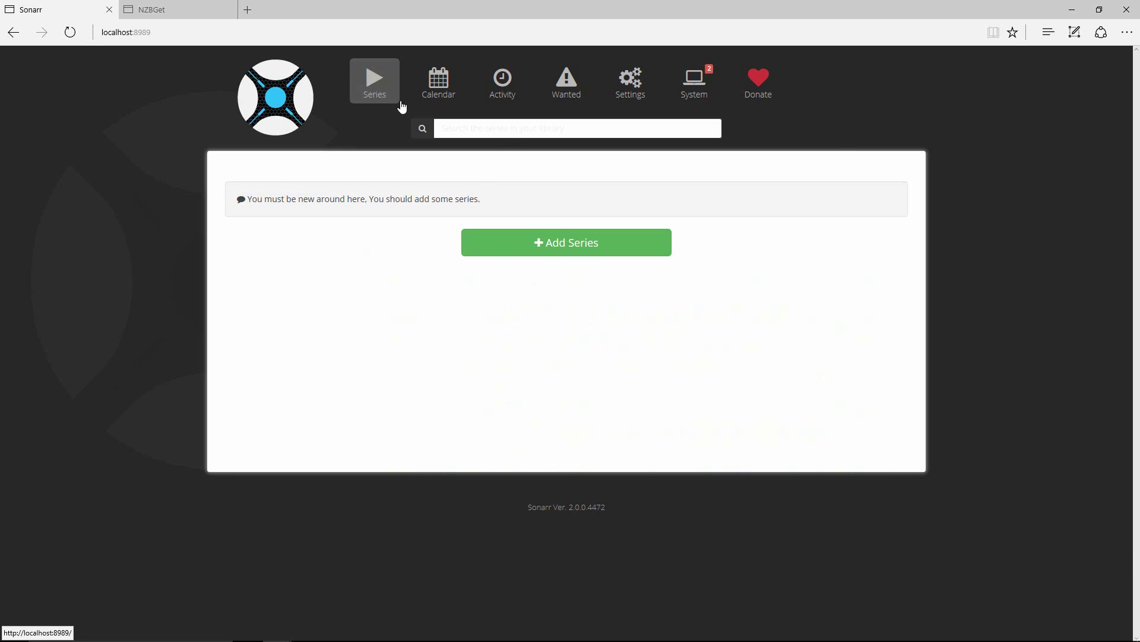
Step: Search Add Series for 'Are you the' and scroll through the matches
{"action": "left_click", "coordinate": [561, 245]}
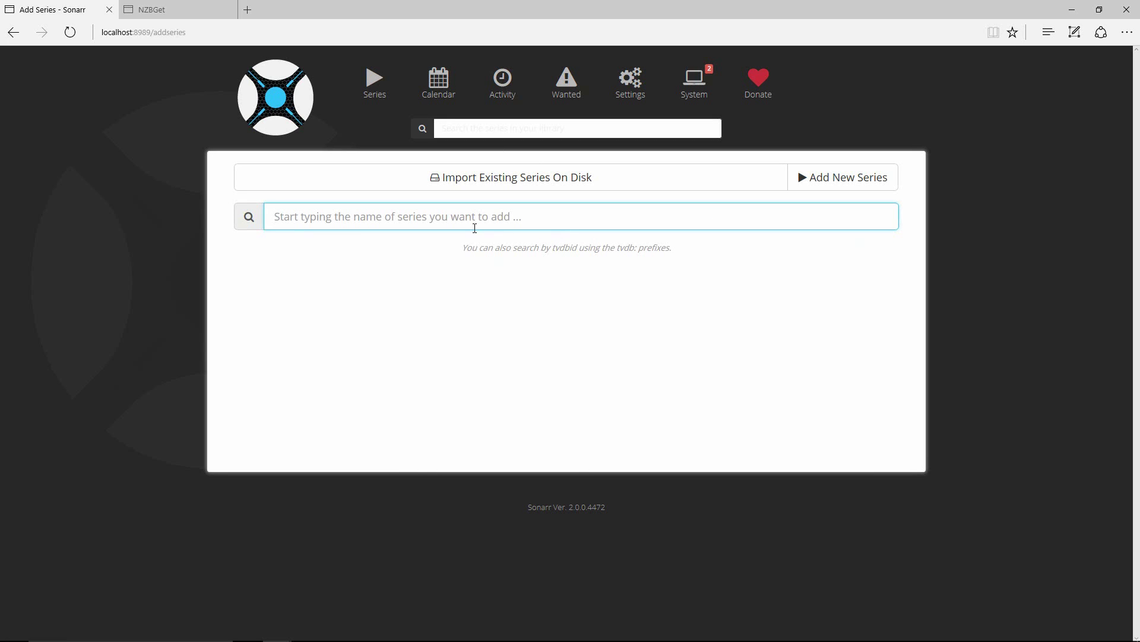
{"action": "type", "text": "Ar"}
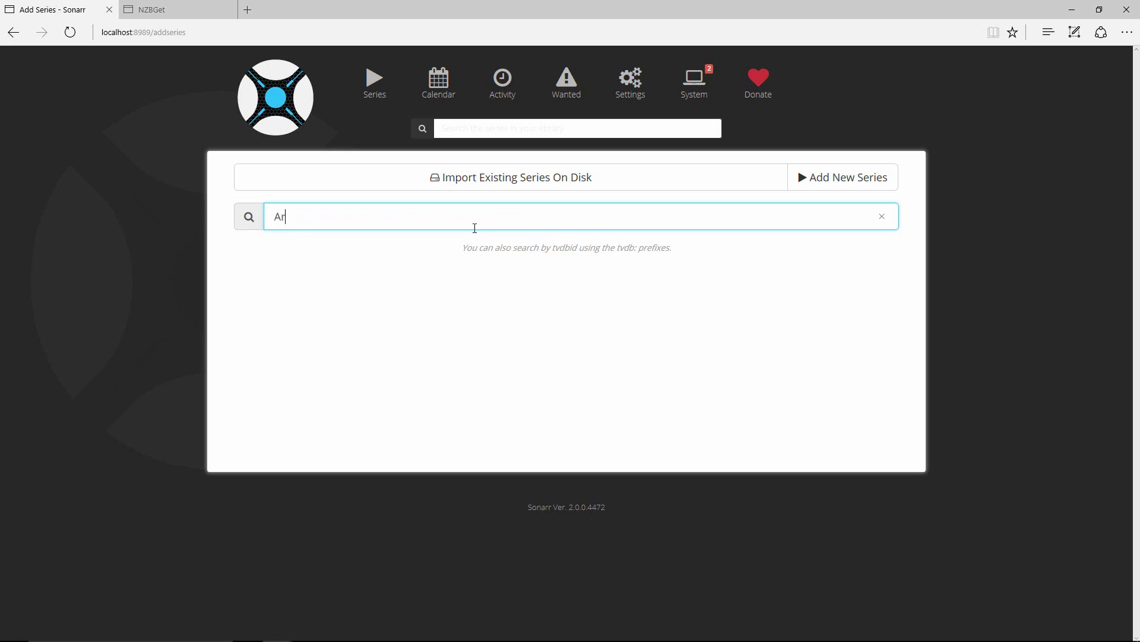
{"action": "type", "text": "e you the"}
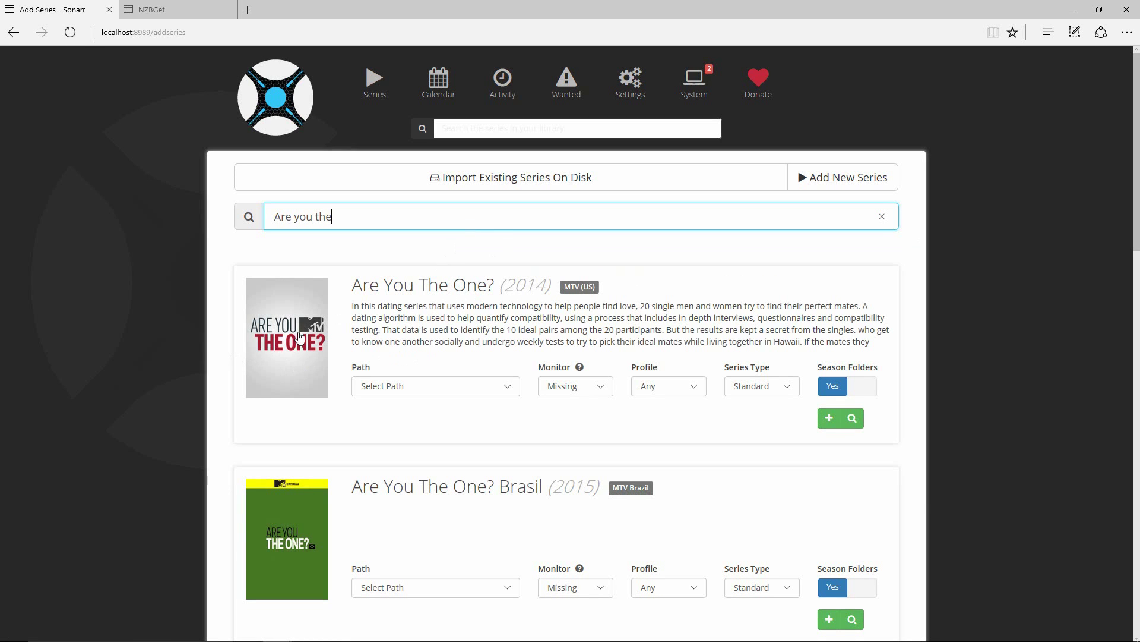
{"action": "scroll", "coordinate": [314, 342], "scroll_direction": "down", "scroll_amount": 3}
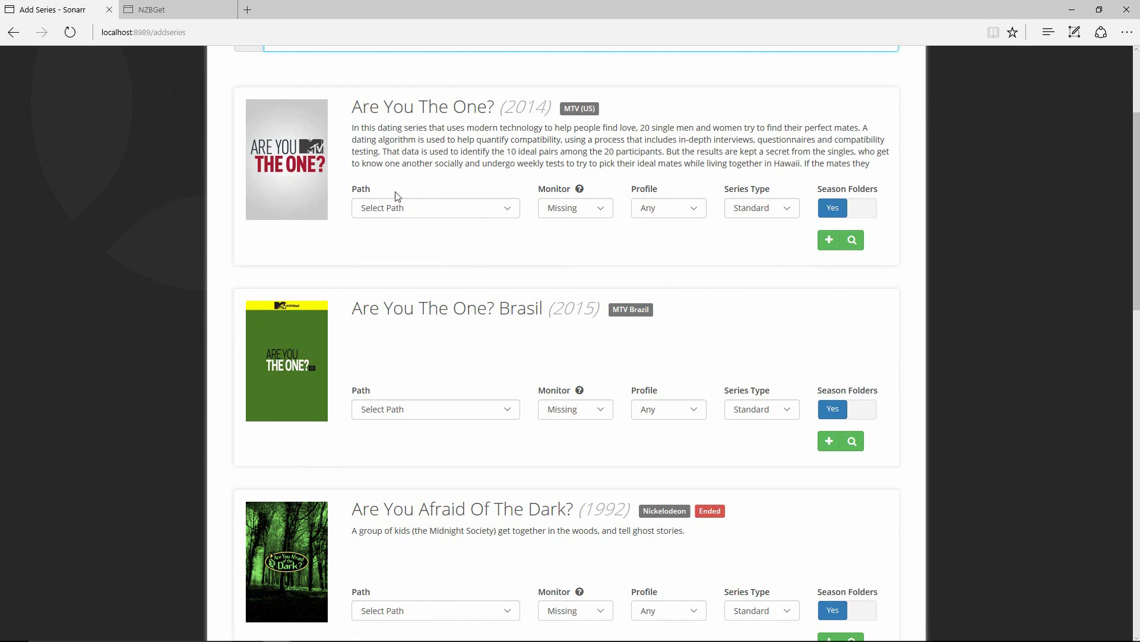
Step: Browse to F:\TVShows\ through 'Add a different path' and add it as a root folder
{"action": "left_click", "coordinate": [509, 209]}
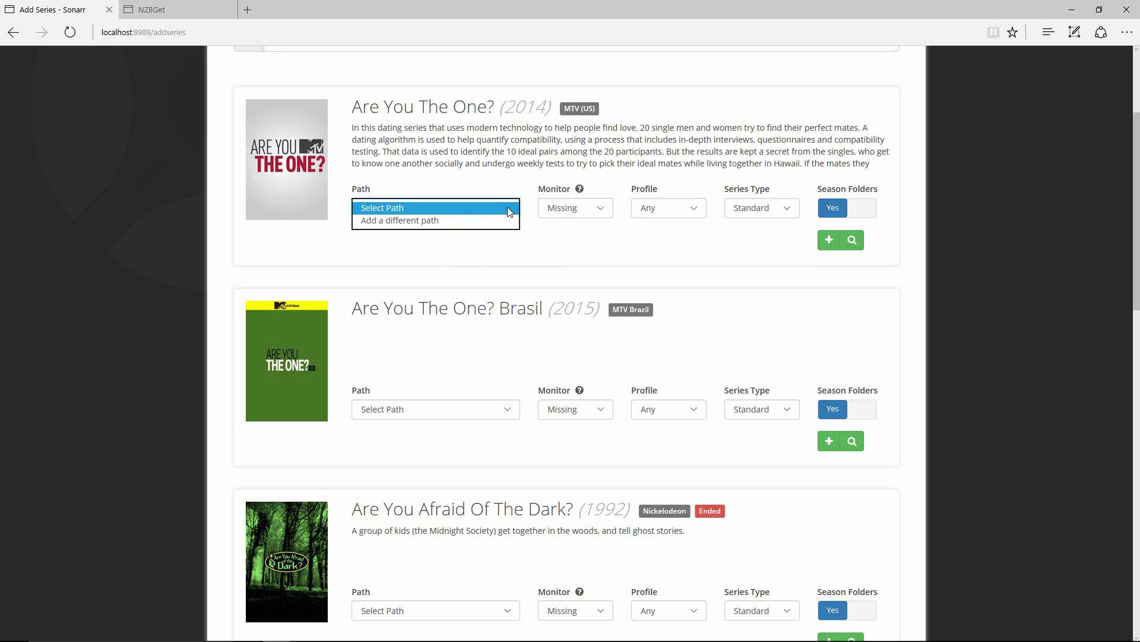
{"action": "left_click", "coordinate": [509, 209]}
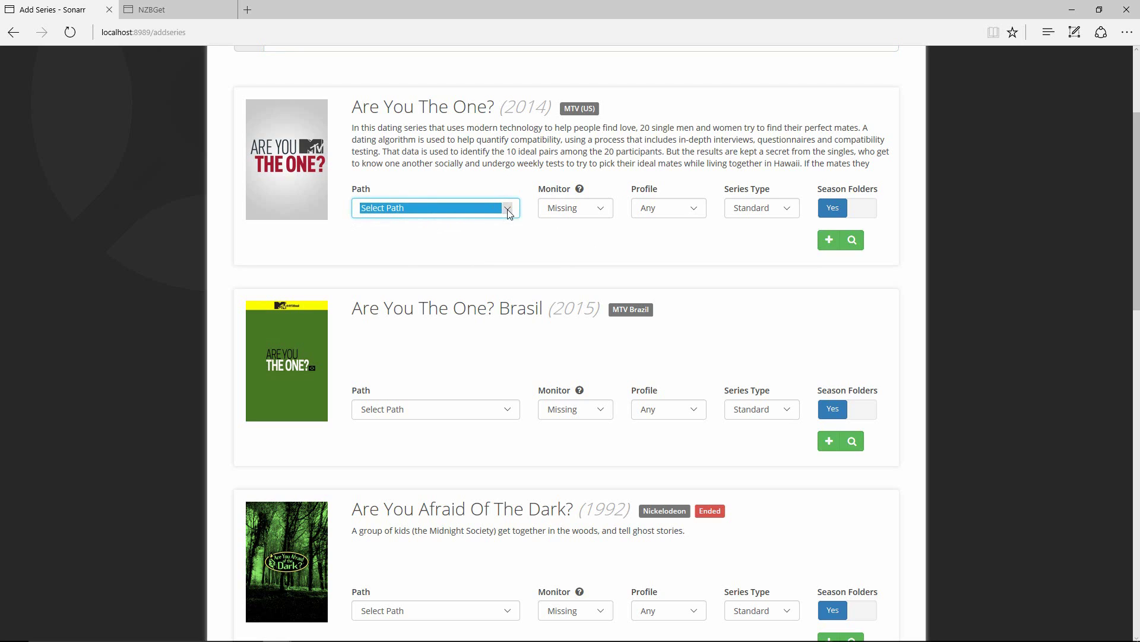
{"action": "left_click", "coordinate": [394, 208]}
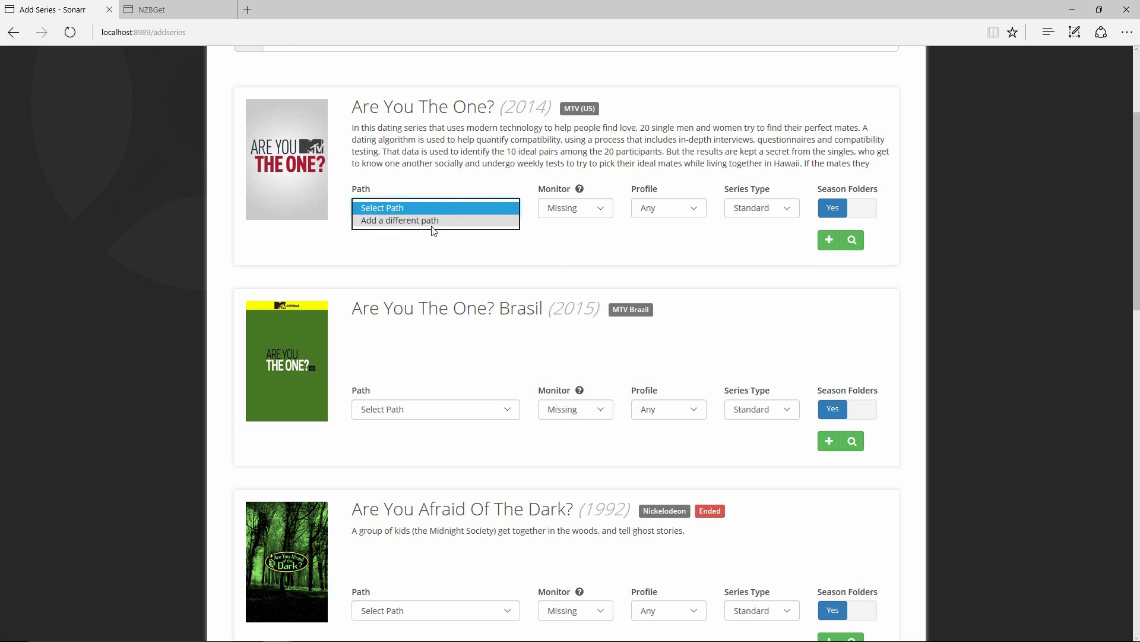
{"action": "left_click", "coordinate": [398, 221]}
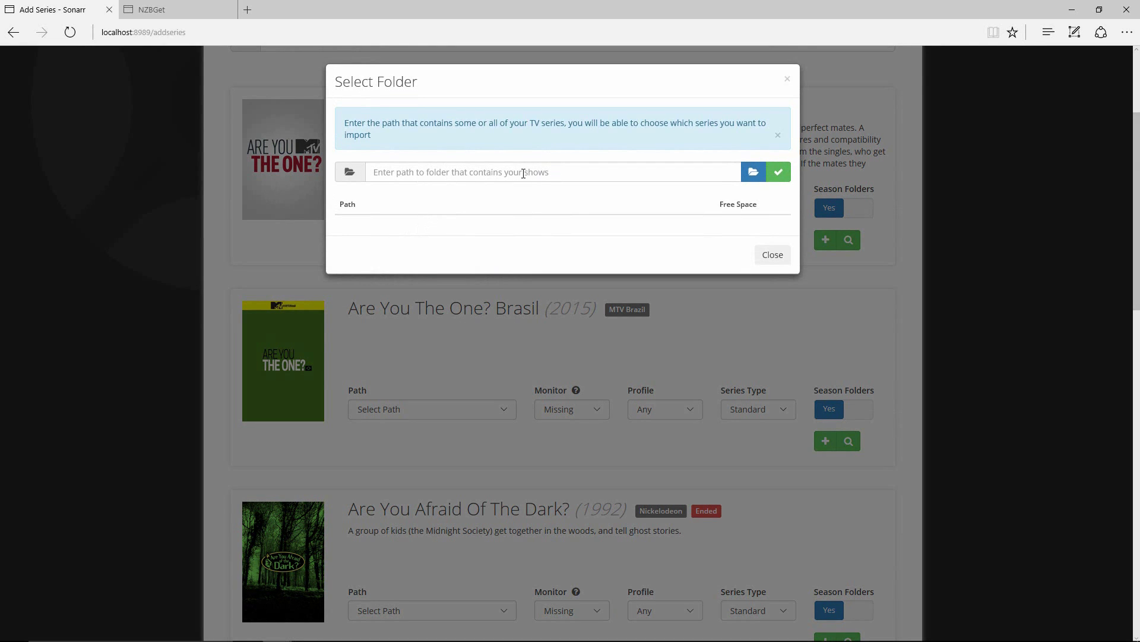
{"action": "left_click", "coordinate": [754, 173]}
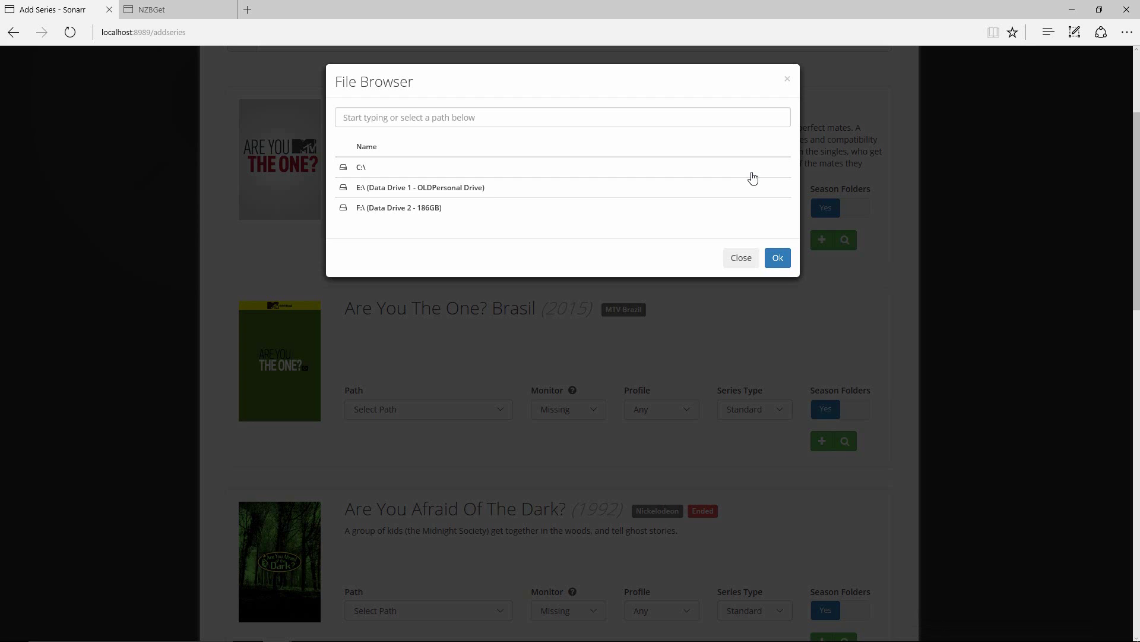
{"action": "left_click", "coordinate": [393, 209]}
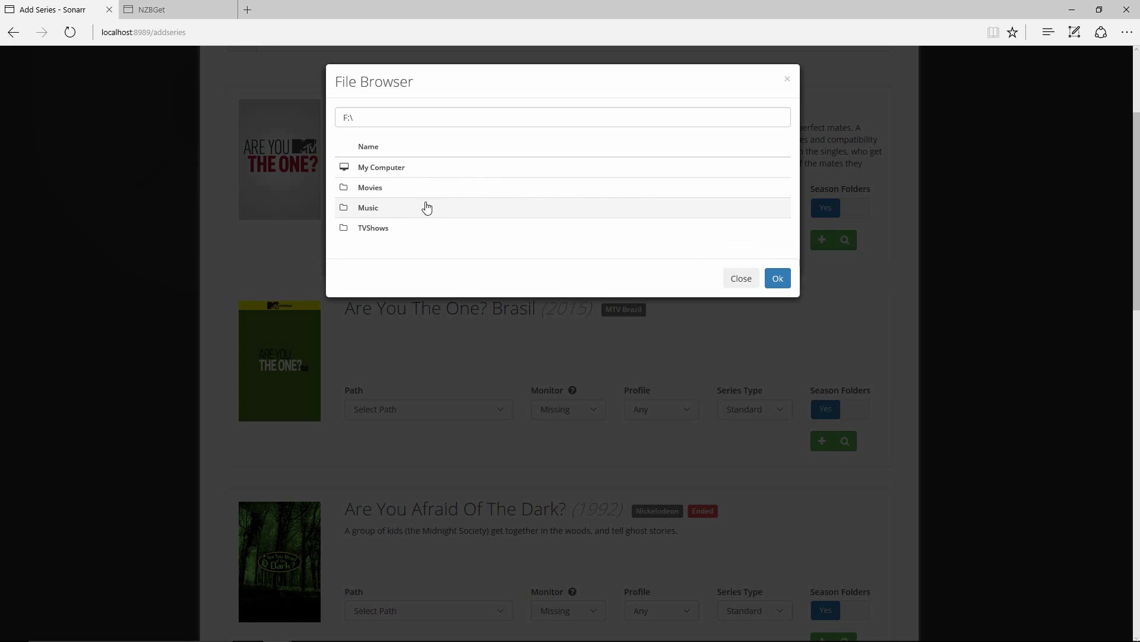
{"action": "left_click", "coordinate": [382, 231]}
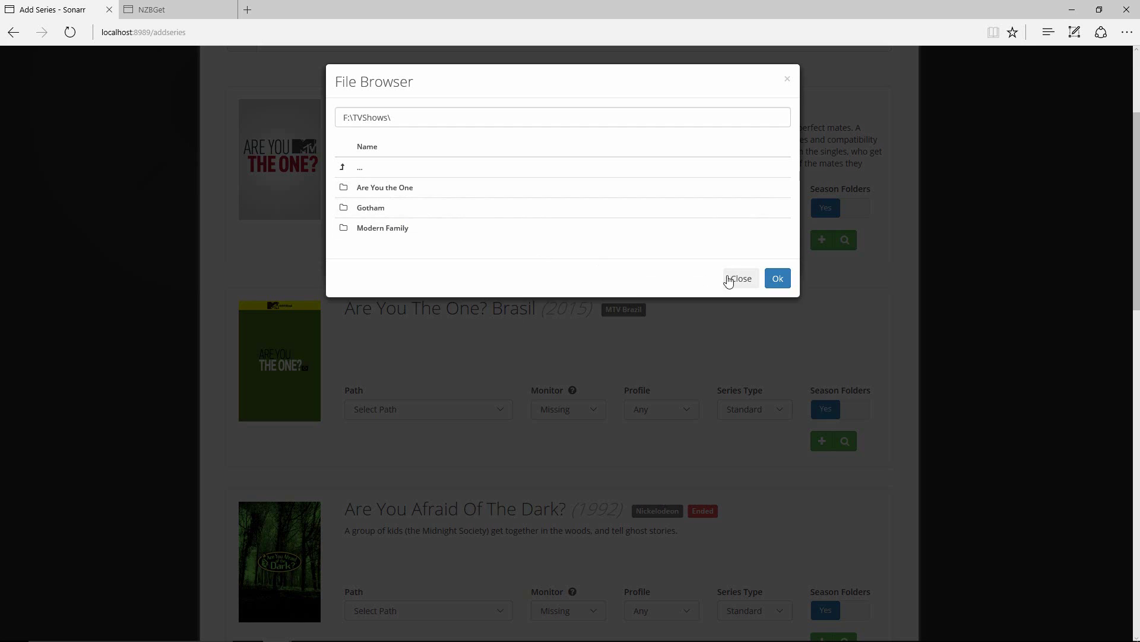
{"action": "left_click", "coordinate": [784, 281]}
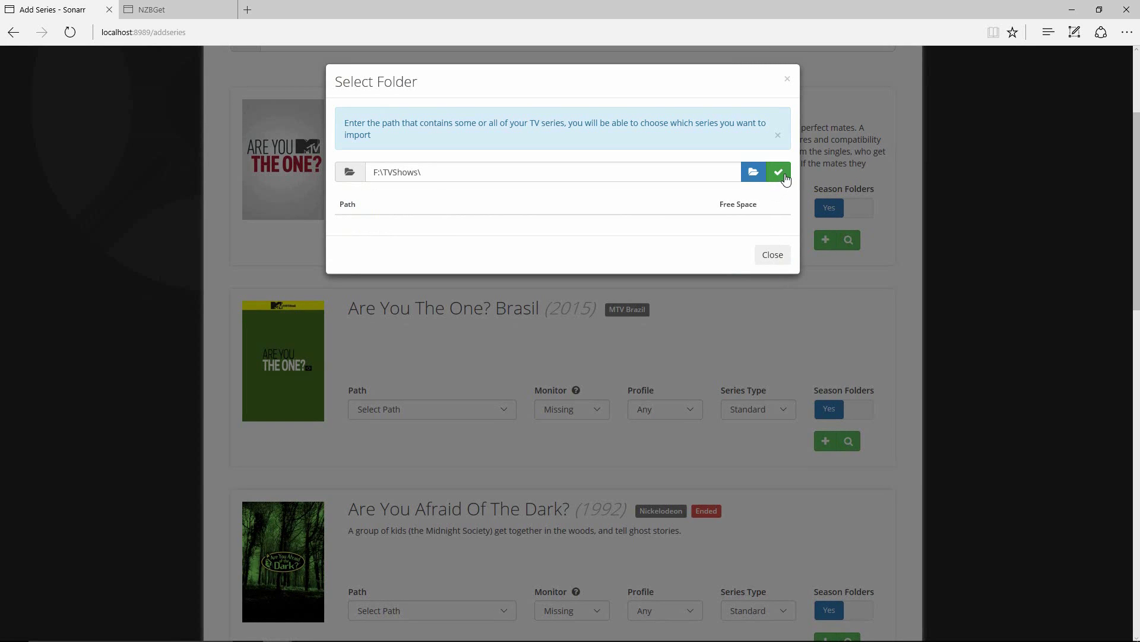
{"action": "left_click", "coordinate": [783, 176]}
{"action": "left_click", "coordinate": [773, 261]}
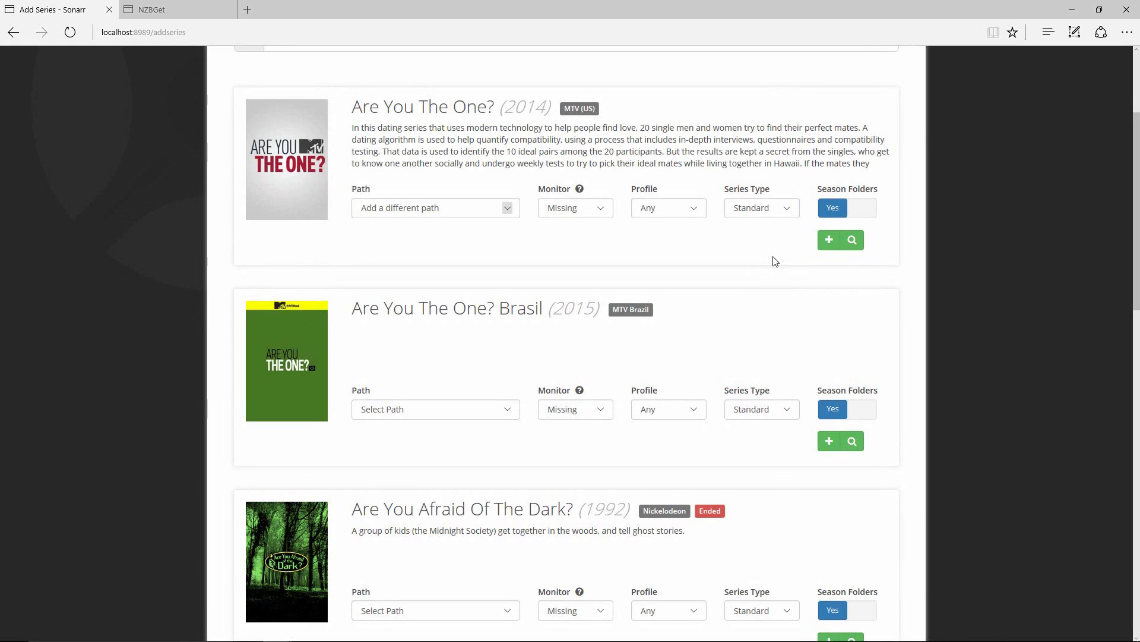
Step: Set Are You The One?'s path to F:\TVShows\ and review the Monitor options, keeping Missing
{"action": "left_click", "coordinate": [508, 211]}
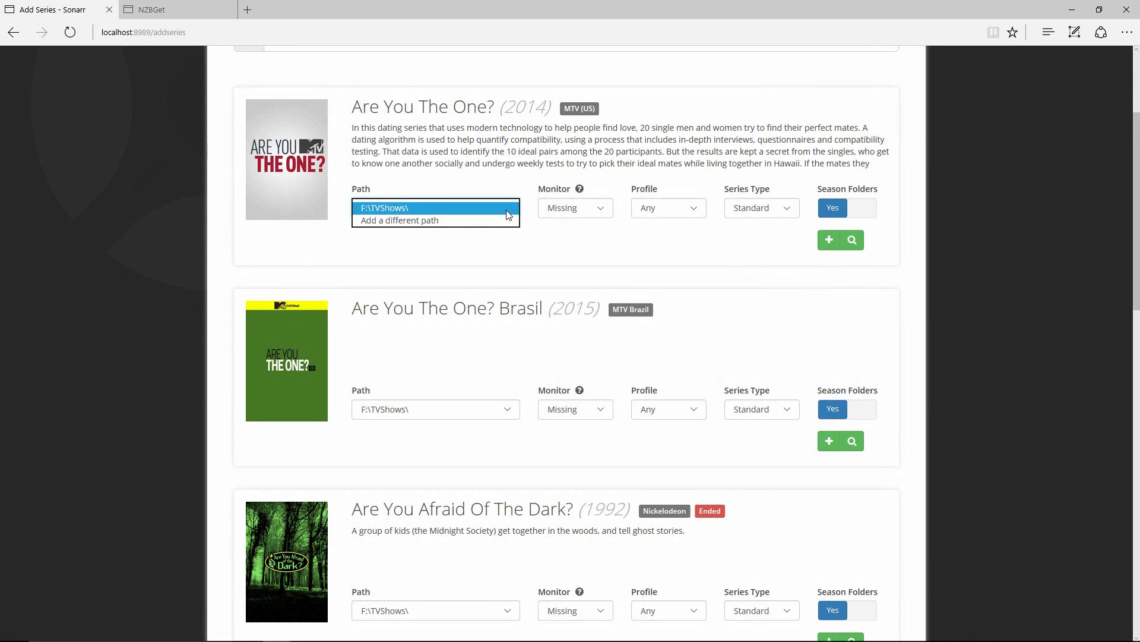
{"action": "left_click", "coordinate": [457, 205]}
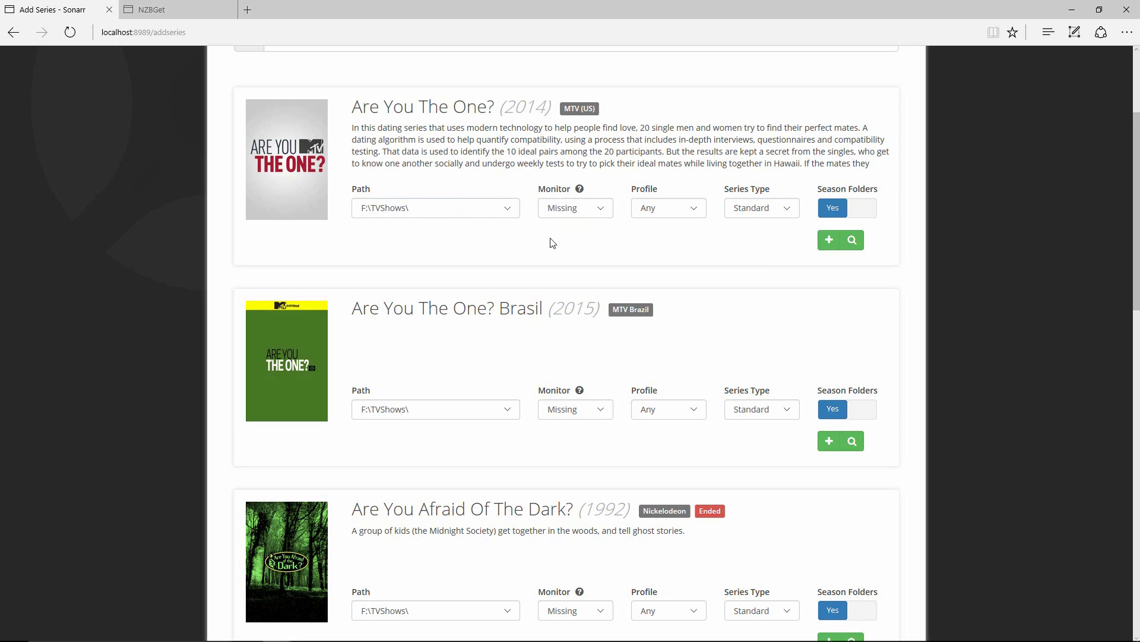
{"action": "left_click", "coordinate": [563, 208]}
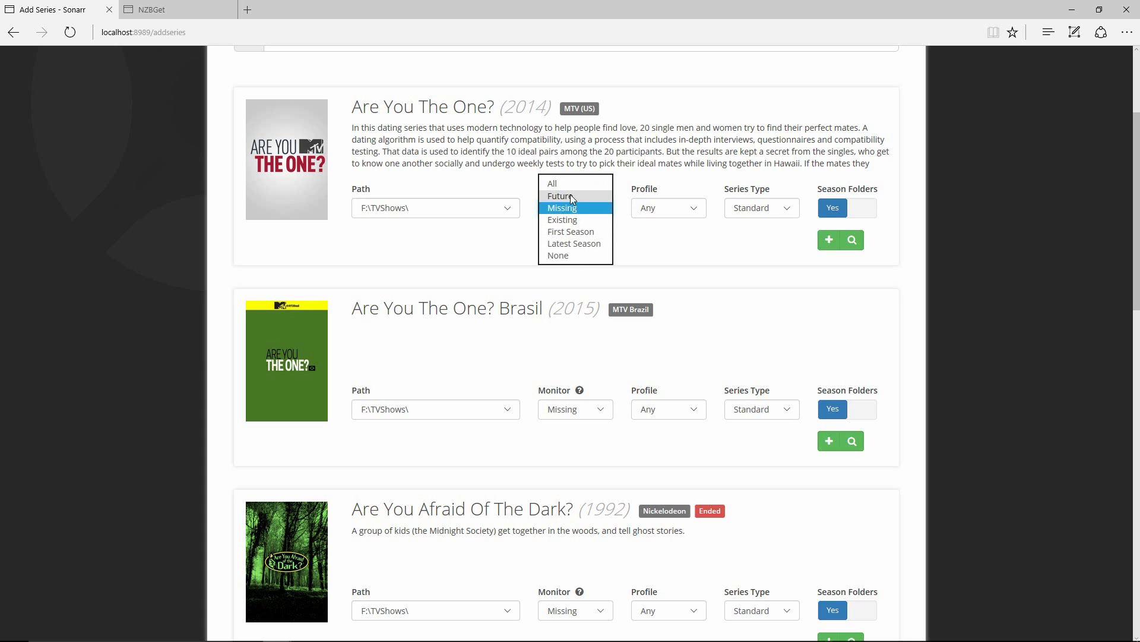
{"action": "left_click", "coordinate": [625, 182]}
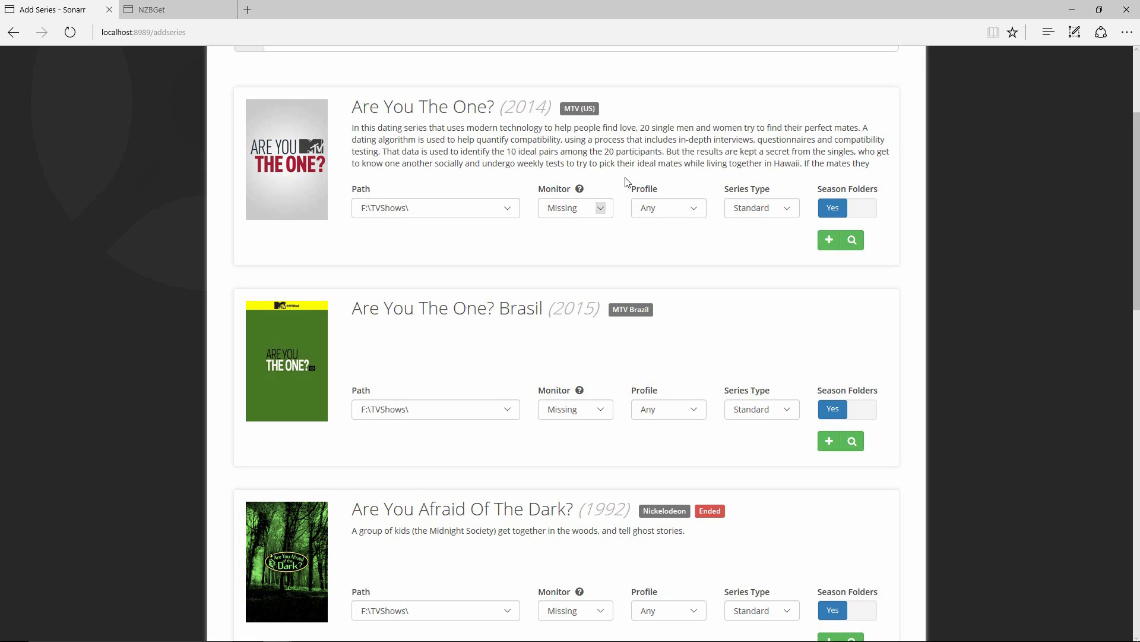
{"action": "left_click", "coordinate": [602, 209]}
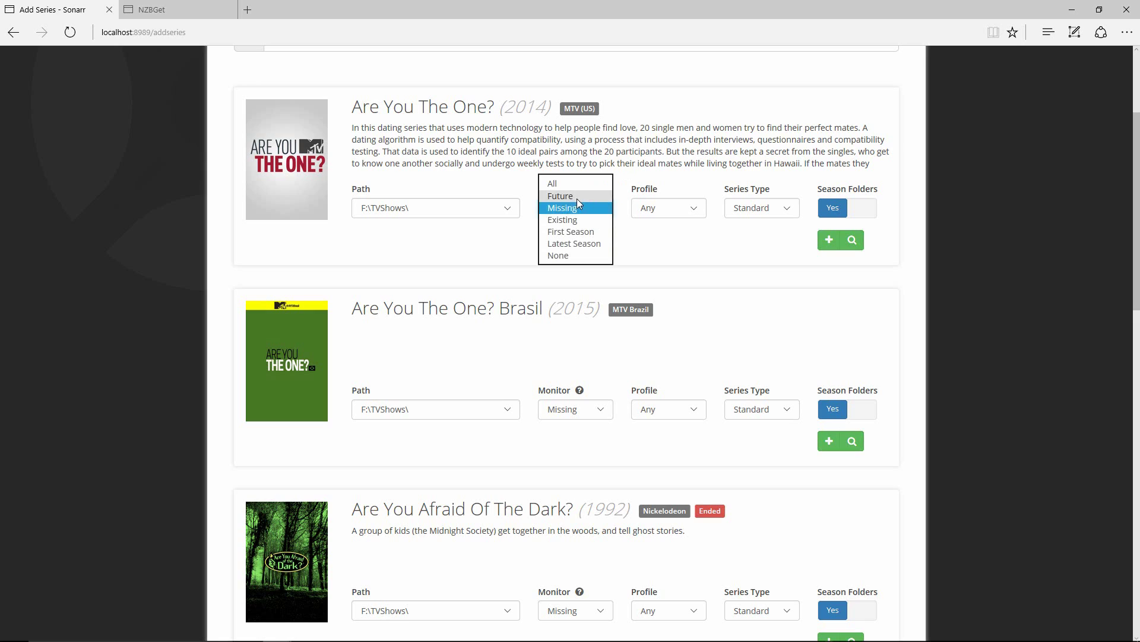
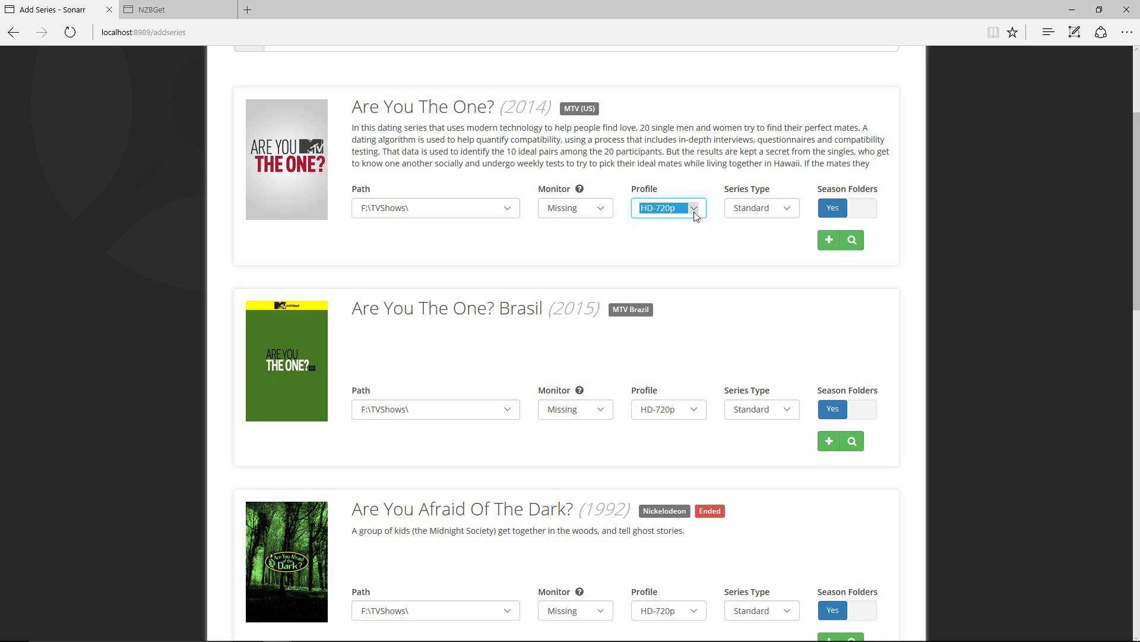
Step: Add Are You The One? (2014) using the HD-720p/1080p profile and Standard series type
{"action": "left_click", "coordinate": [695, 214]}
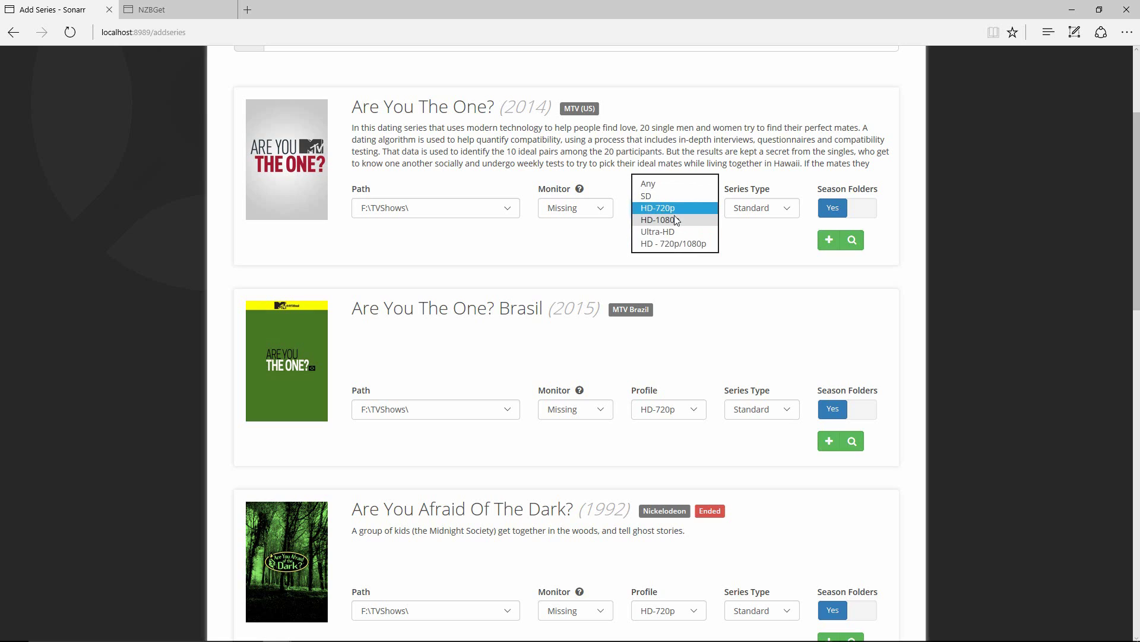
{"action": "left_click", "coordinate": [658, 244]}
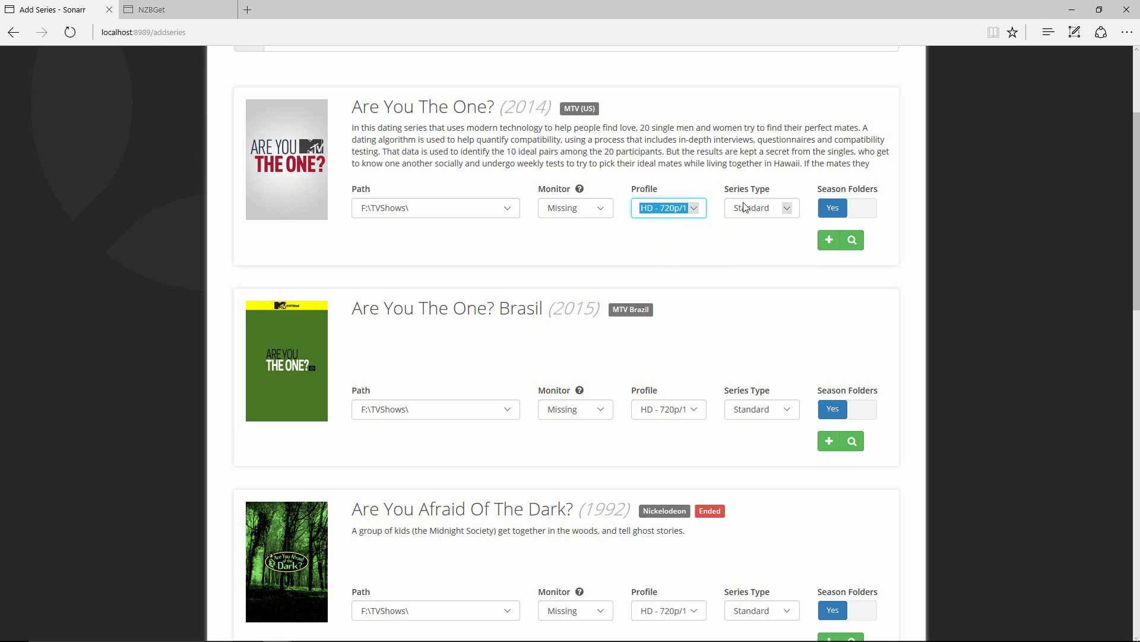
{"action": "left_click", "coordinate": [789, 208]}
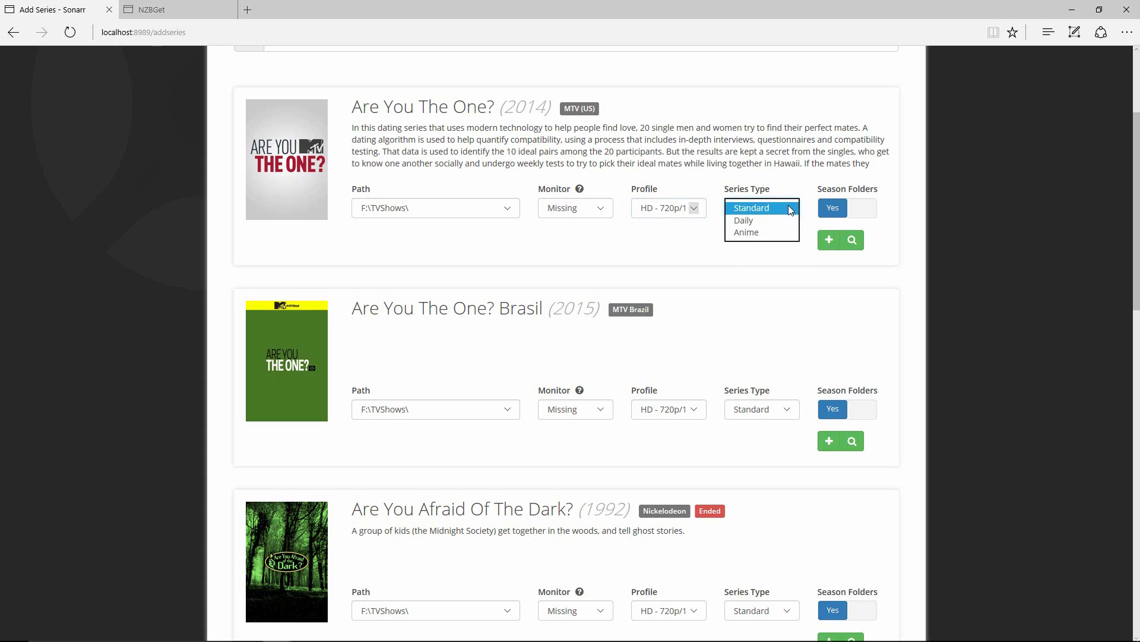
{"action": "left_click", "coordinate": [791, 208]}
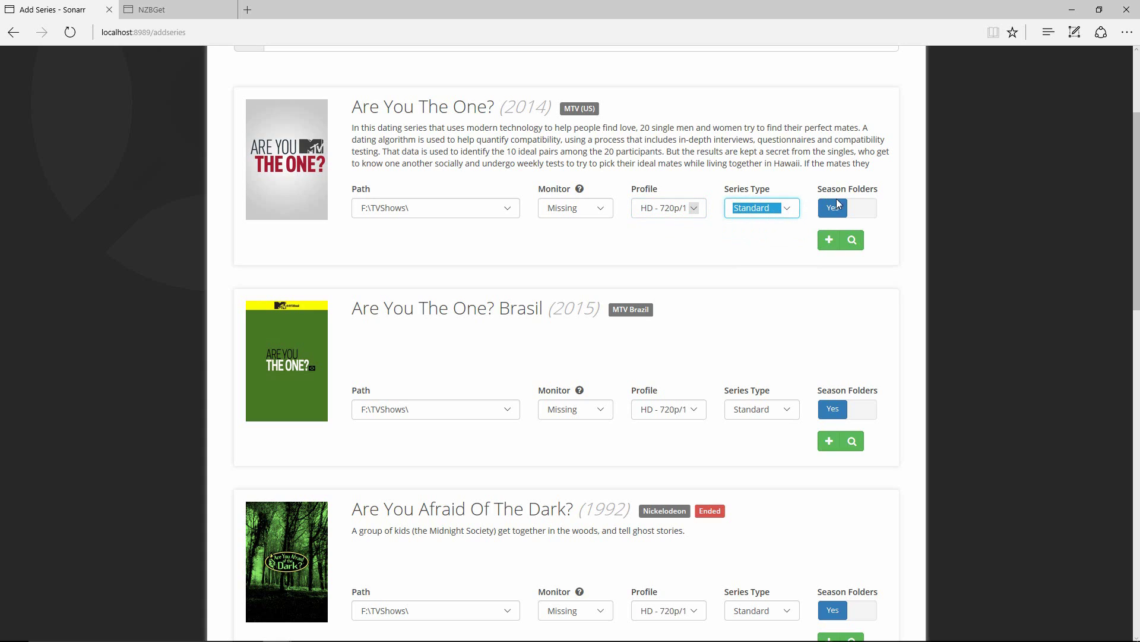
{"action": "left_click", "coordinate": [829, 240]}
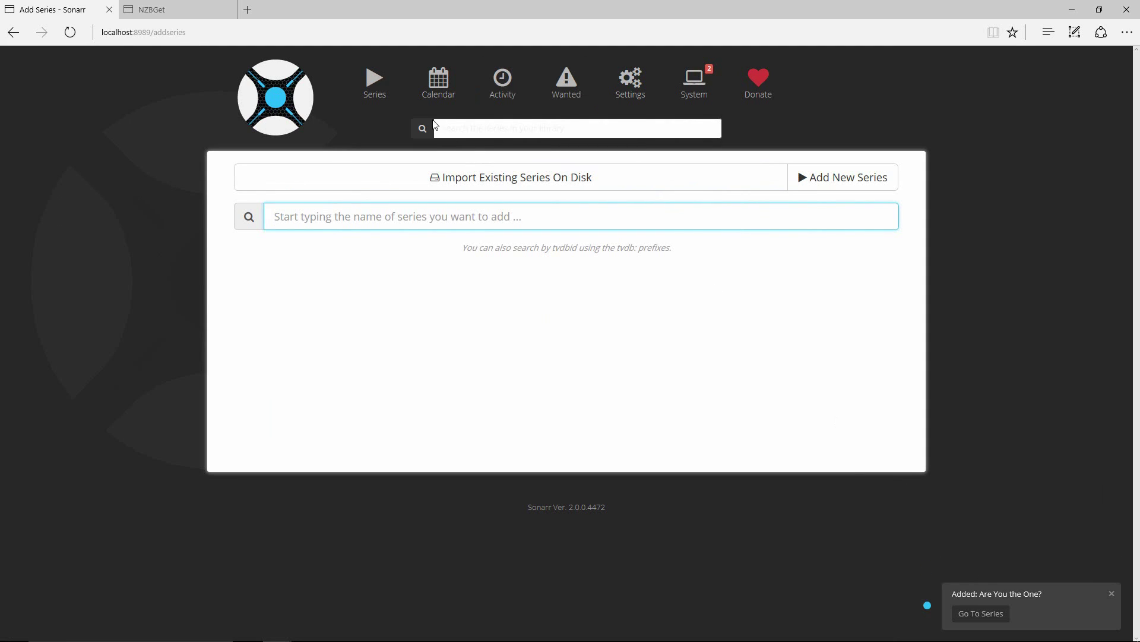
Step: Open Are You The One? from the Series list and review Season 5 and Seasons 1–4
{"action": "left_click", "coordinate": [383, 93]}
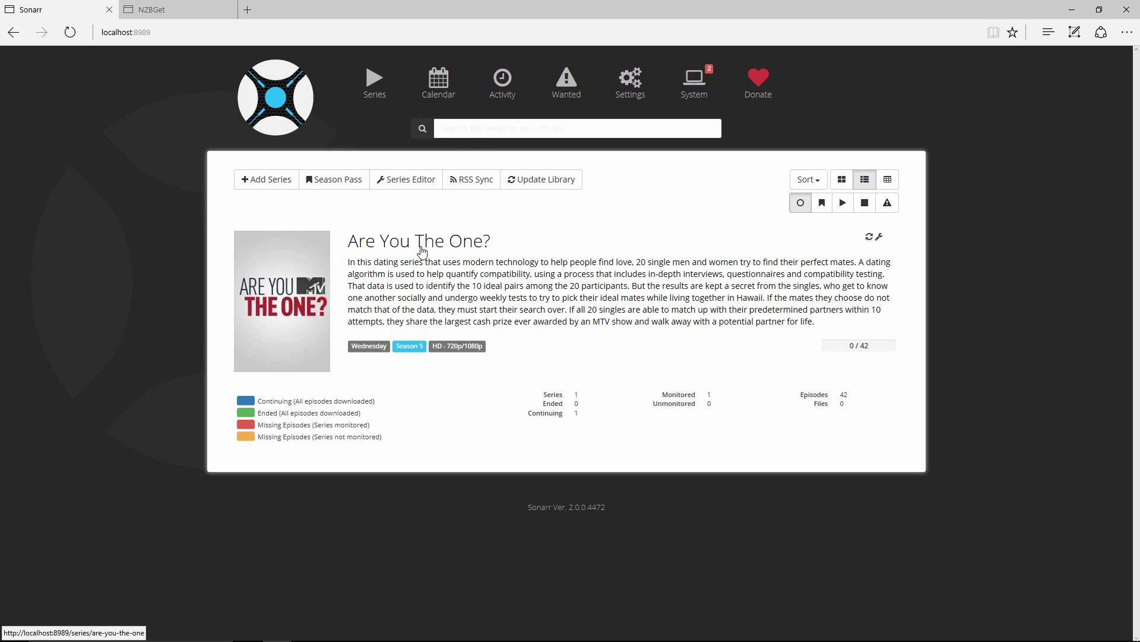
{"action": "left_click", "coordinate": [422, 251]}
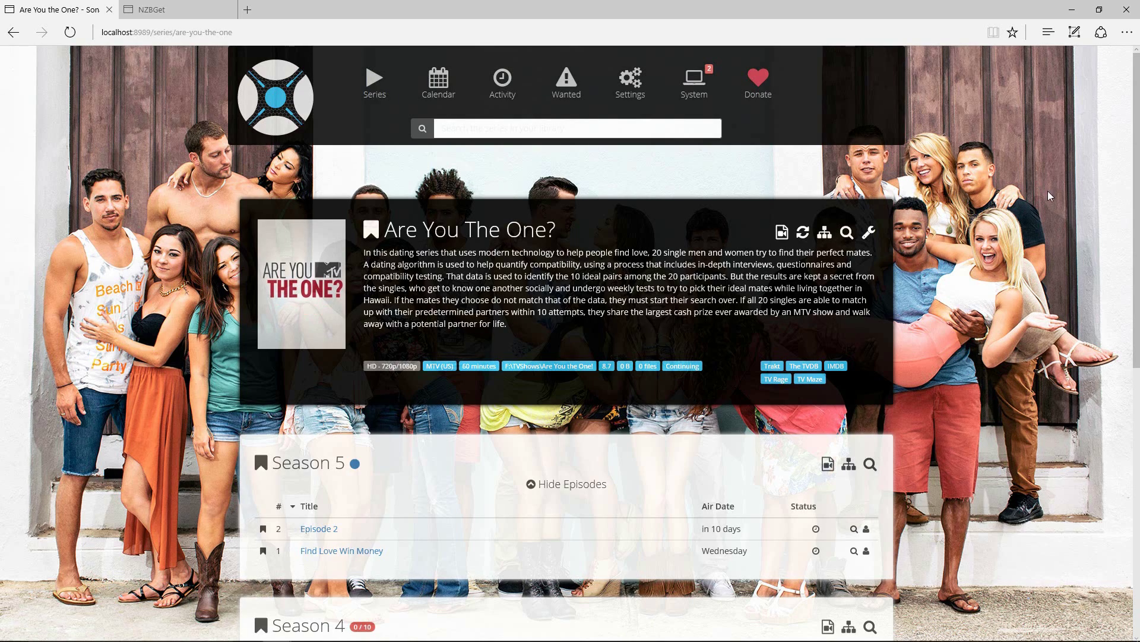
{"action": "scroll", "coordinate": [1007, 276], "scroll_direction": "down", "scroll_amount": 4}
{"action": "scroll", "coordinate": [752, 196], "scroll_direction": "up", "scroll_amount": 1}
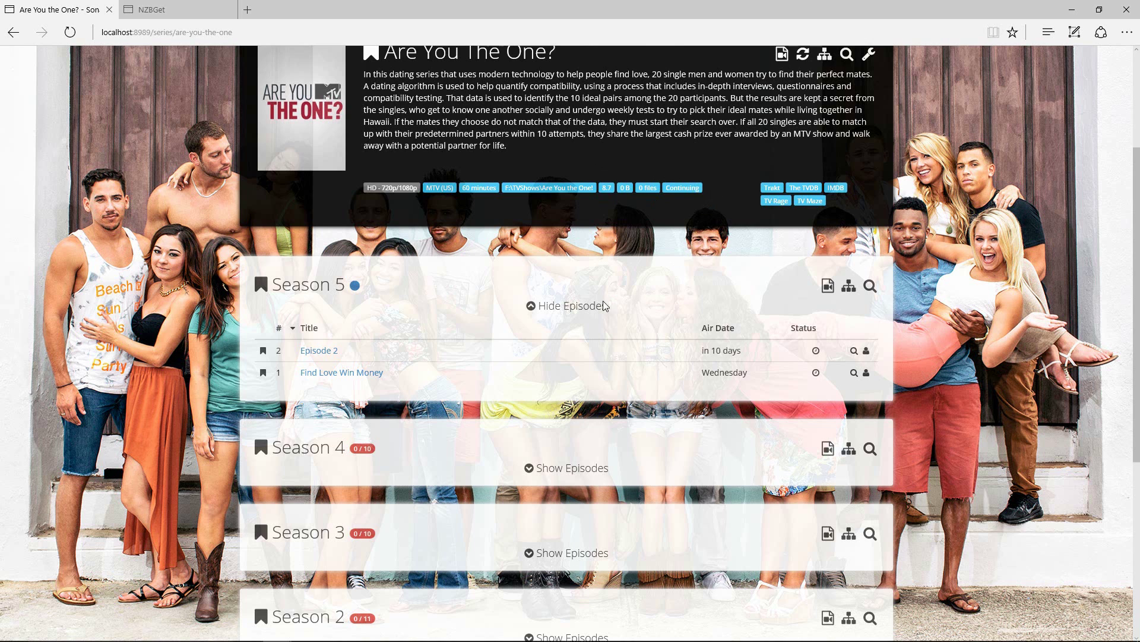
{"action": "scroll", "coordinate": [280, 285], "scroll_direction": "down", "scroll_amount": 2}
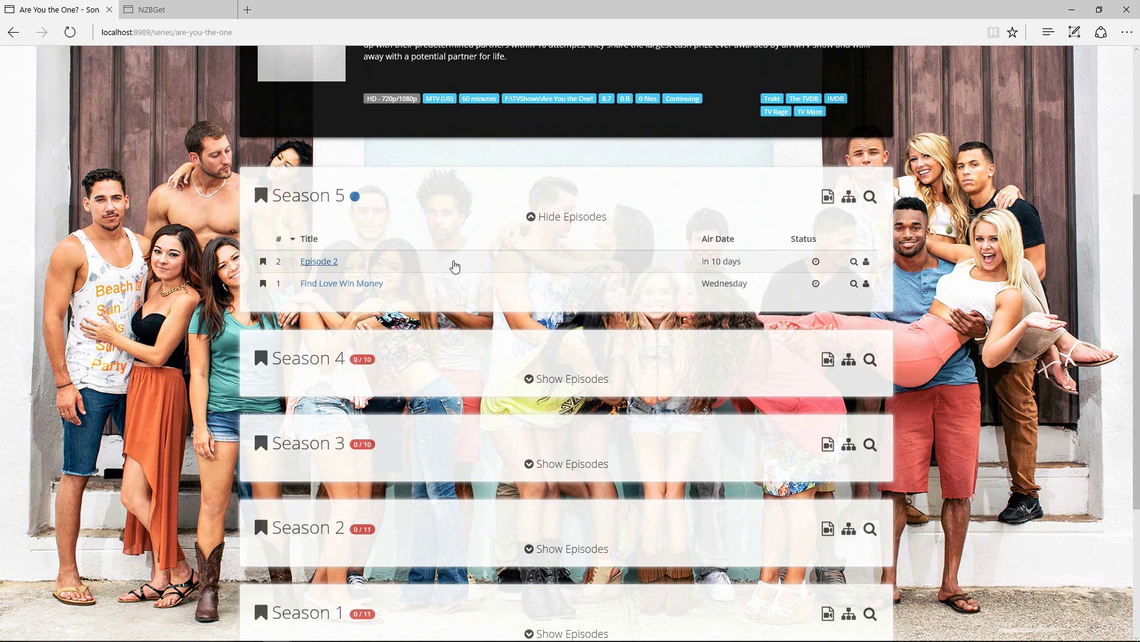
Step: Run the Automatic Search twice on Season 5's Find Love Win Money episode
{"action": "mouse_move", "coordinate": [734, 265]}
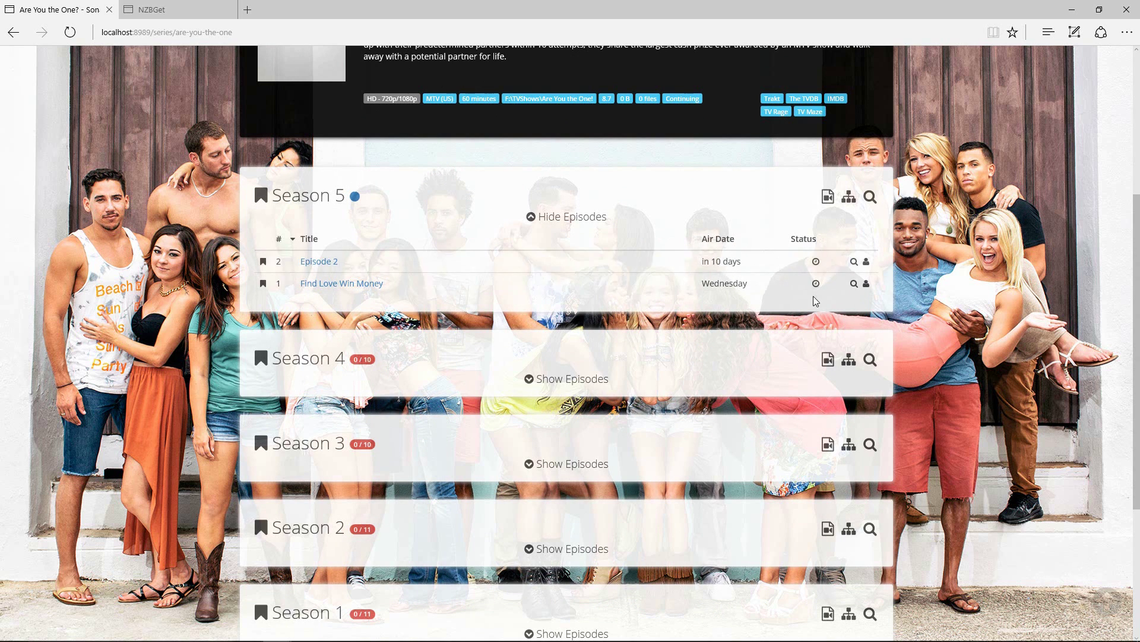
{"action": "mouse_move", "coordinate": [817, 284]}
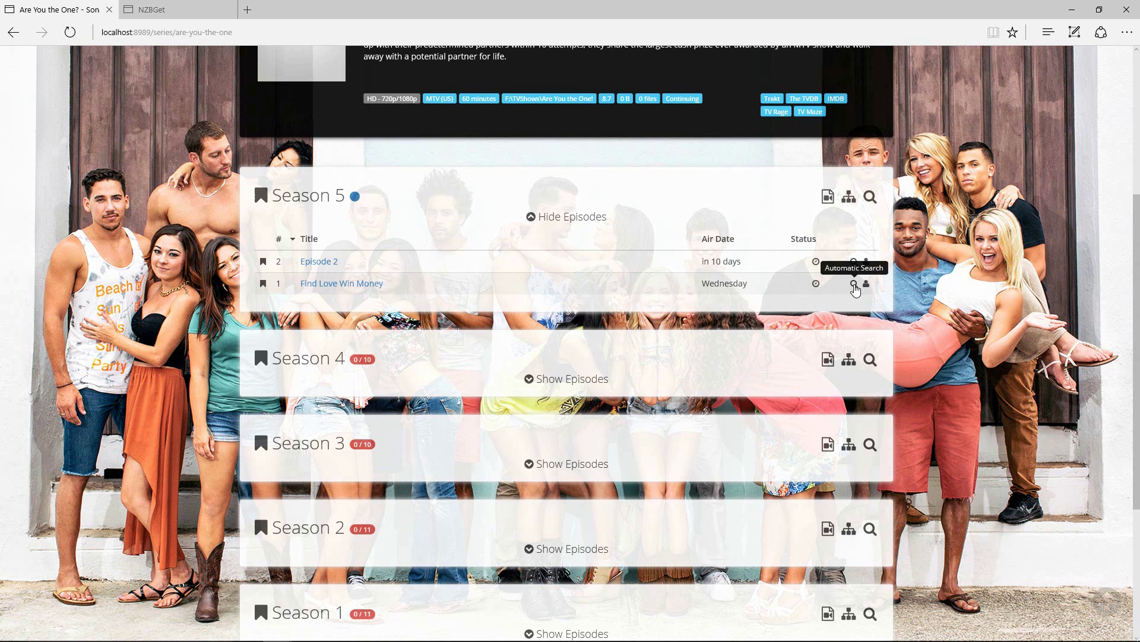
{"action": "left_click", "coordinate": [854, 284]}
{"action": "left_click", "coordinate": [854, 285]}
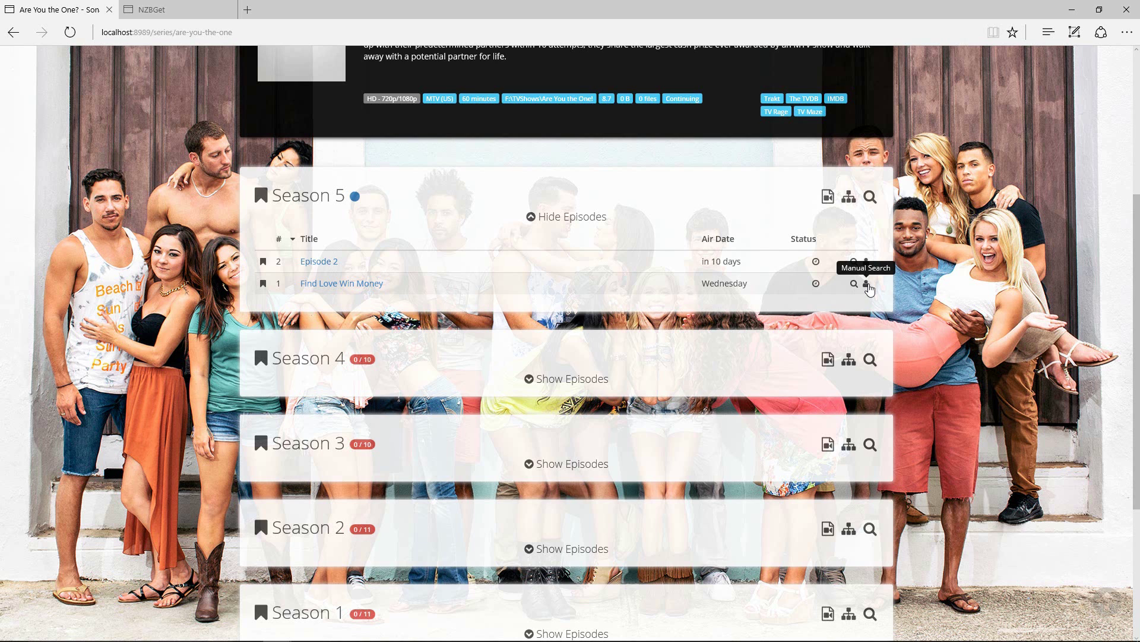
{"action": "scroll", "coordinate": [872, 286], "scroll_direction": "up", "scroll_amount": 5}
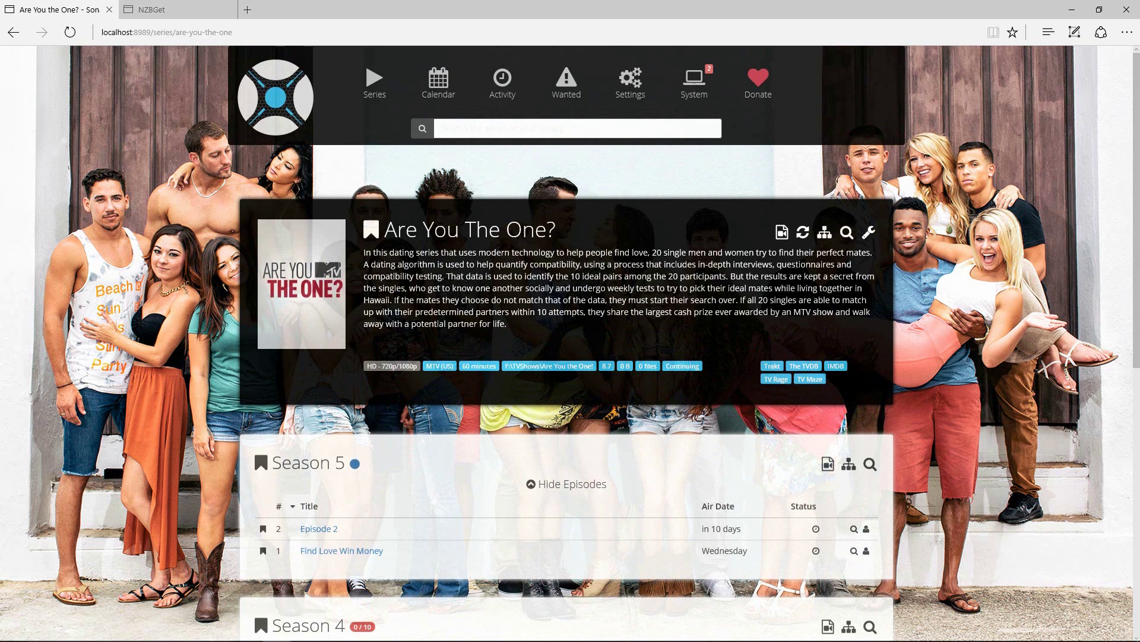
Step: Open the Calendar and switch from day view to the January 2017 month view
{"action": "left_click", "coordinate": [439, 88]}
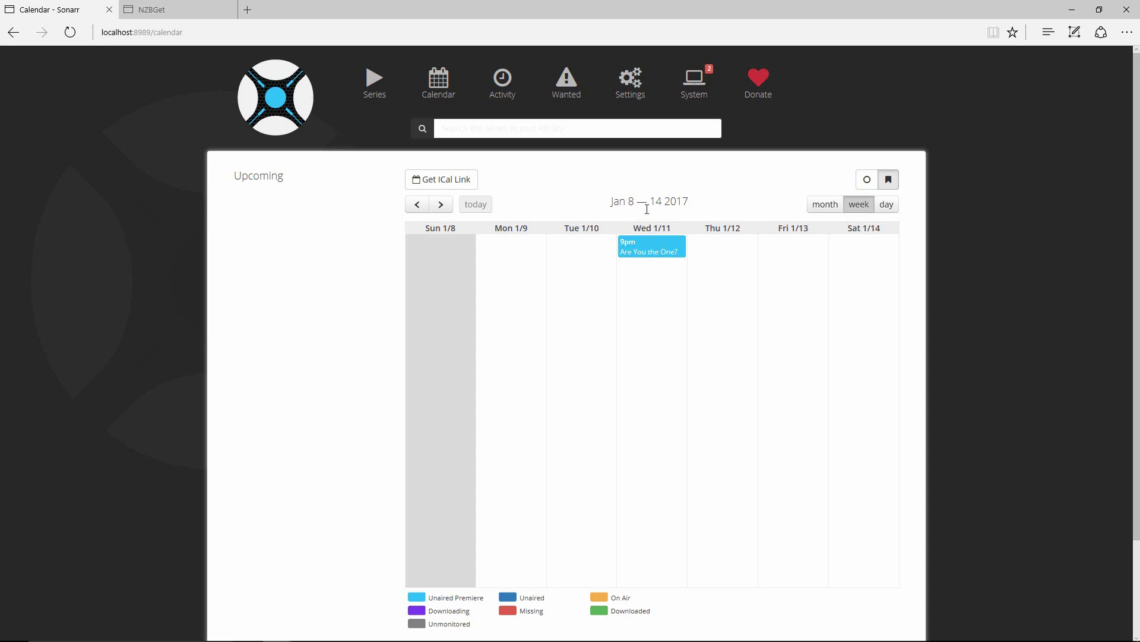
{"action": "scroll", "coordinate": [655, 261], "scroll_direction": "down", "scroll_amount": 2}
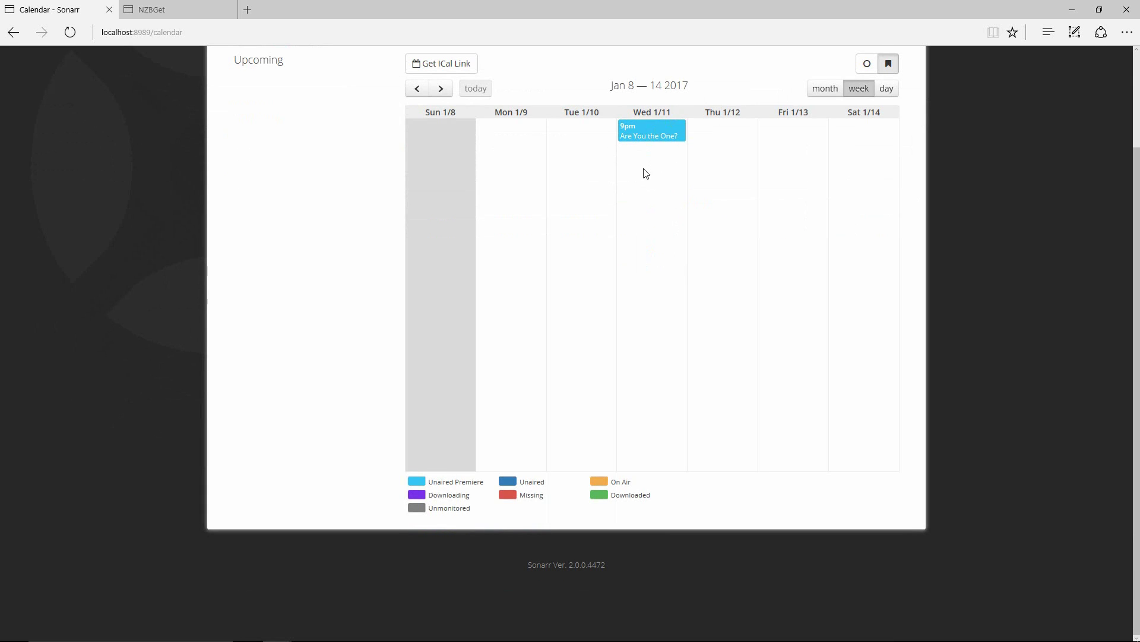
{"action": "scroll", "coordinate": [645, 173], "scroll_direction": "up", "scroll_amount": 2}
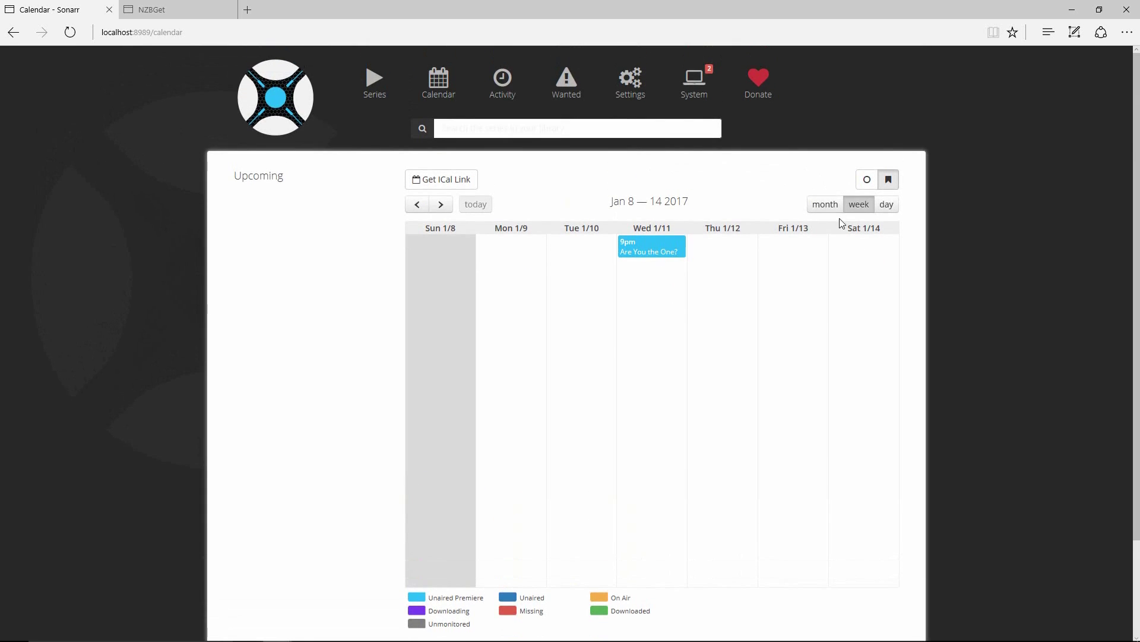
{"action": "left_click", "coordinate": [888, 205]}
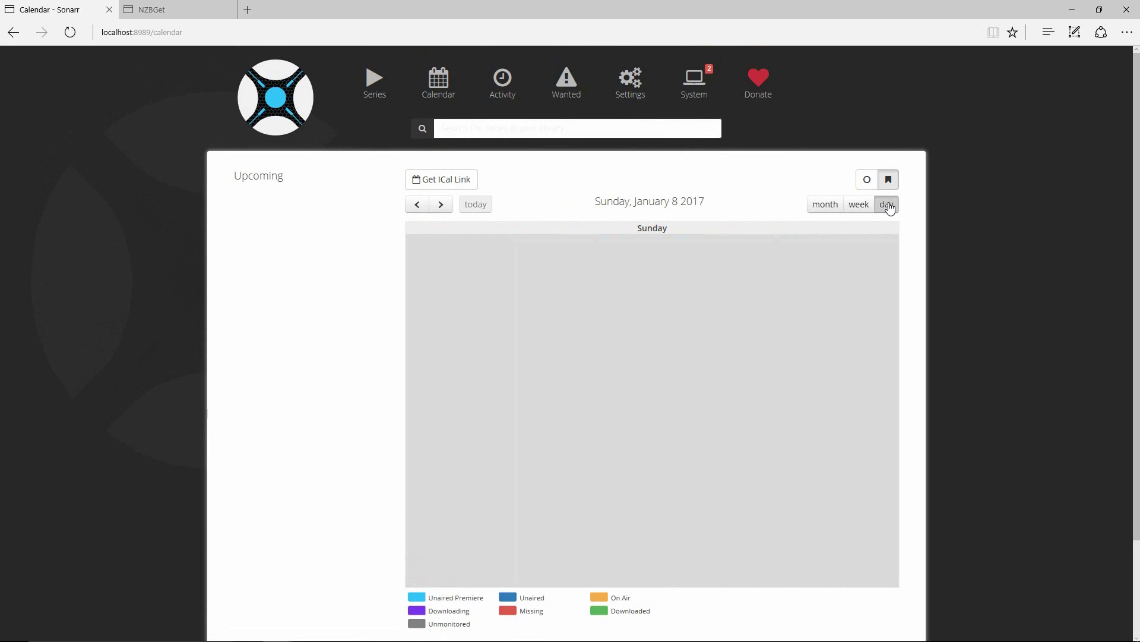
{"action": "left_click", "coordinate": [825, 208]}
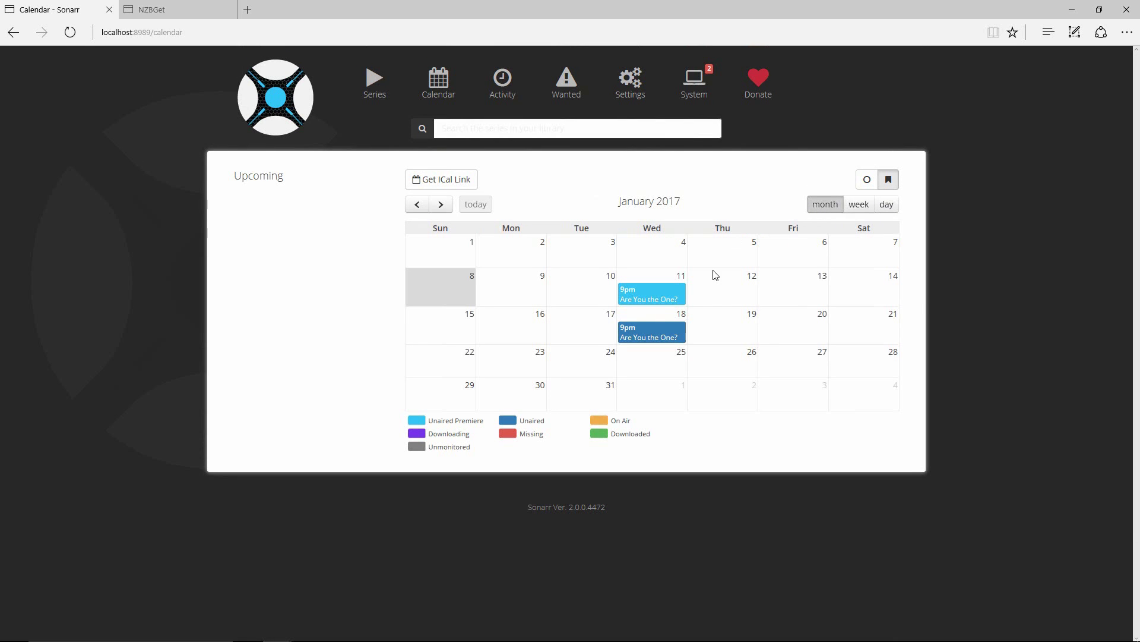